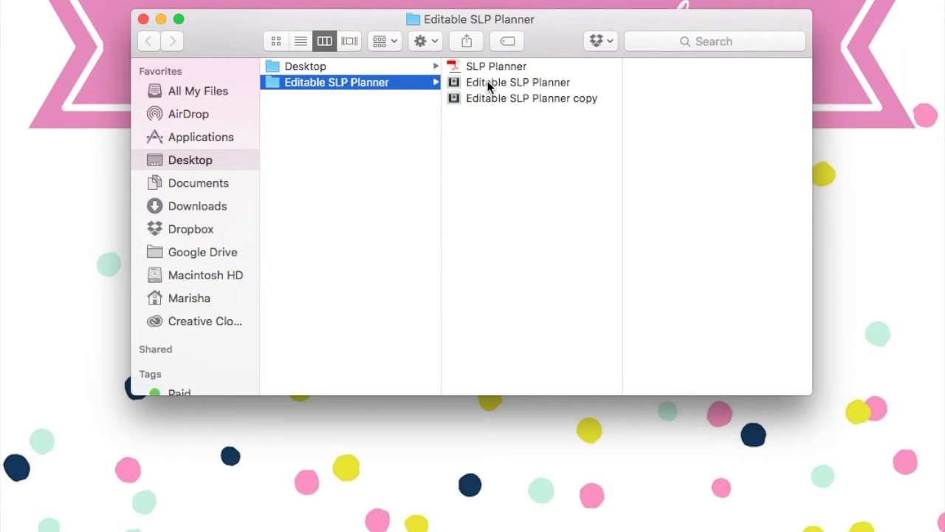
- Copy the Editable SLP Planner file in Finder and open the Editable SLP Planner copy
click(491, 81)
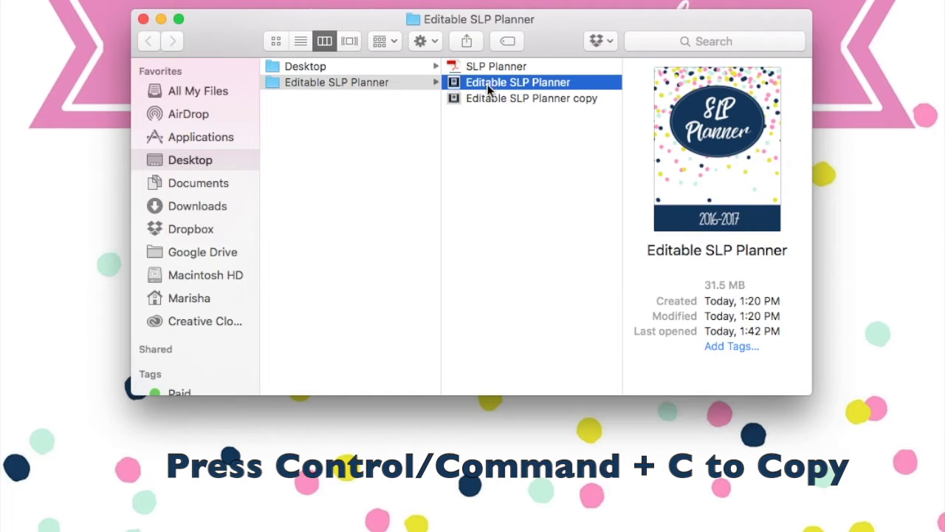
click(489, 101)
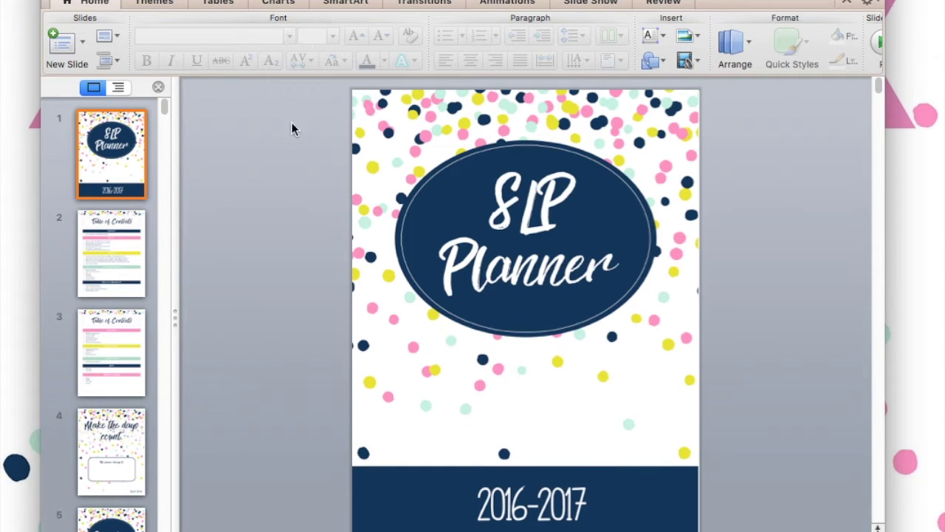
- Look through Table of Contents slides 2 and 3, then right-click slide 2
click(101, 248)
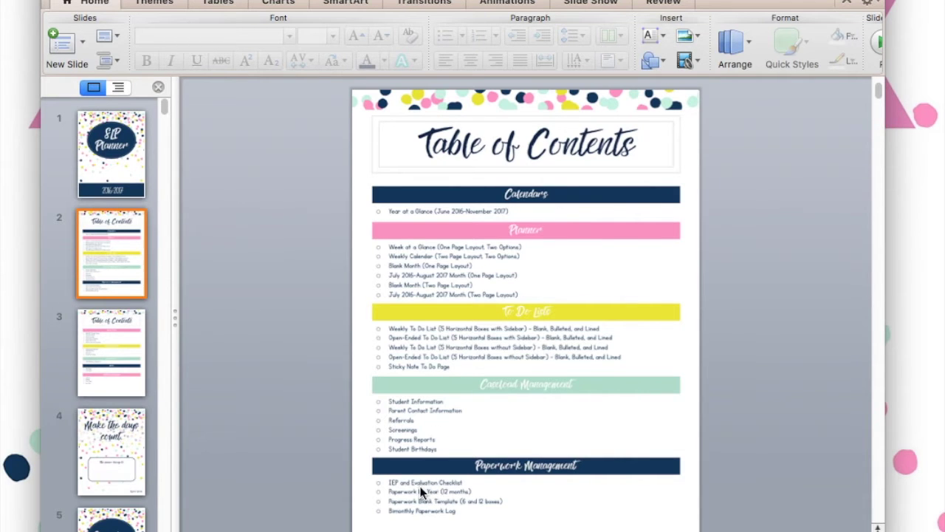
click(99, 386)
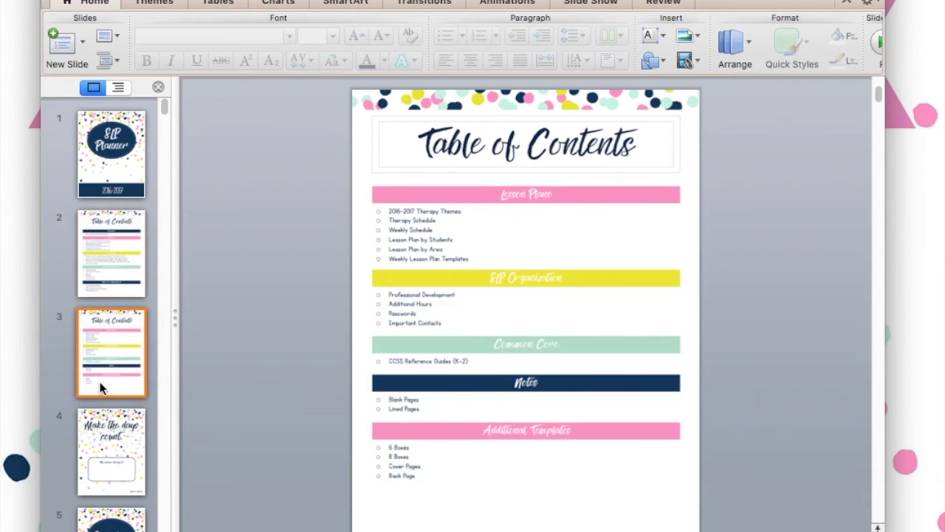
right_click(130, 236)
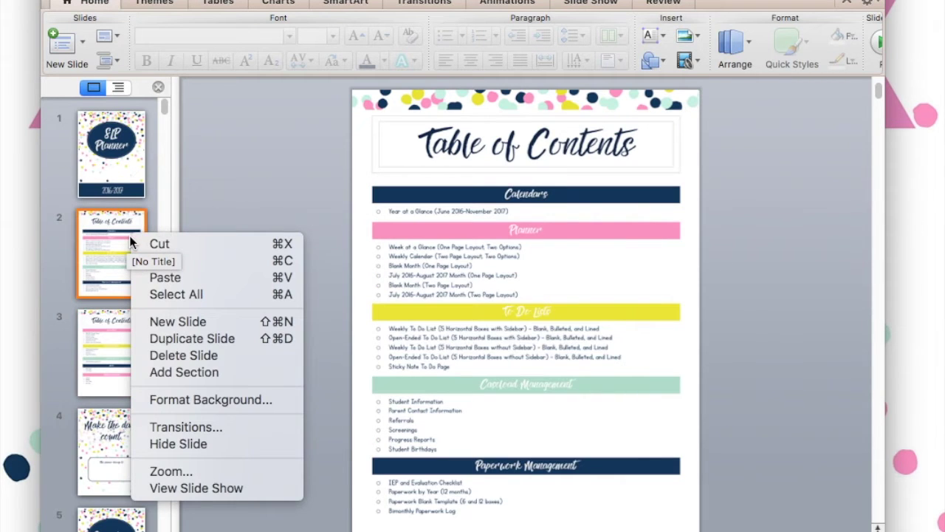
- Select Table of Contents slides 2 and 3 together and delete them
click(90, 250)
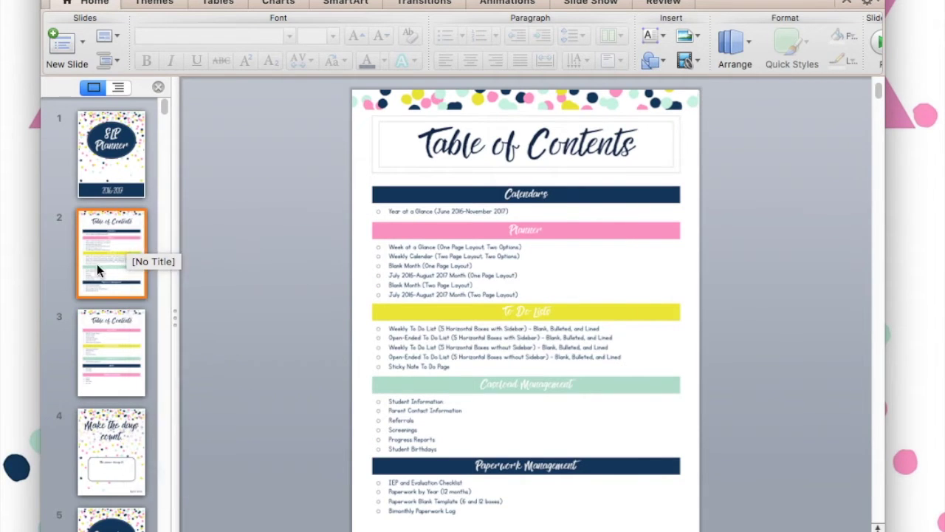
shift+click(114, 344)
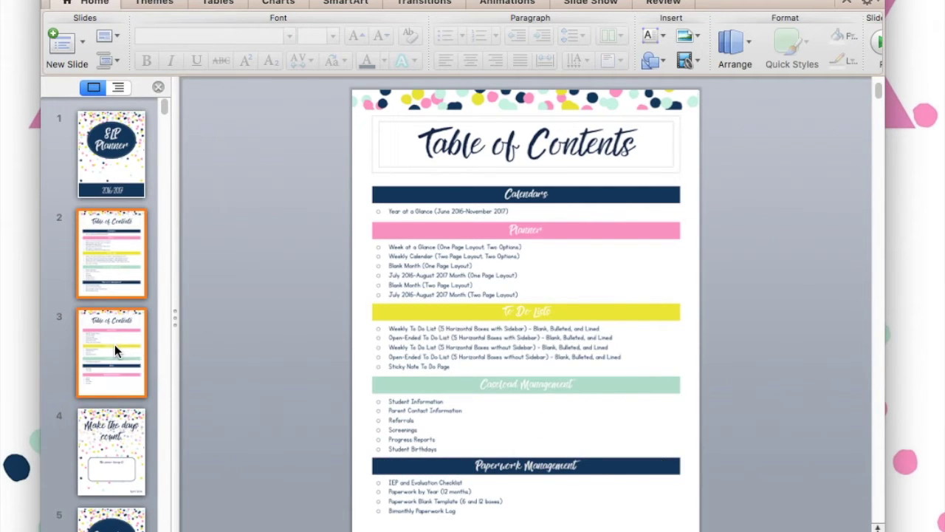
key(Delete)
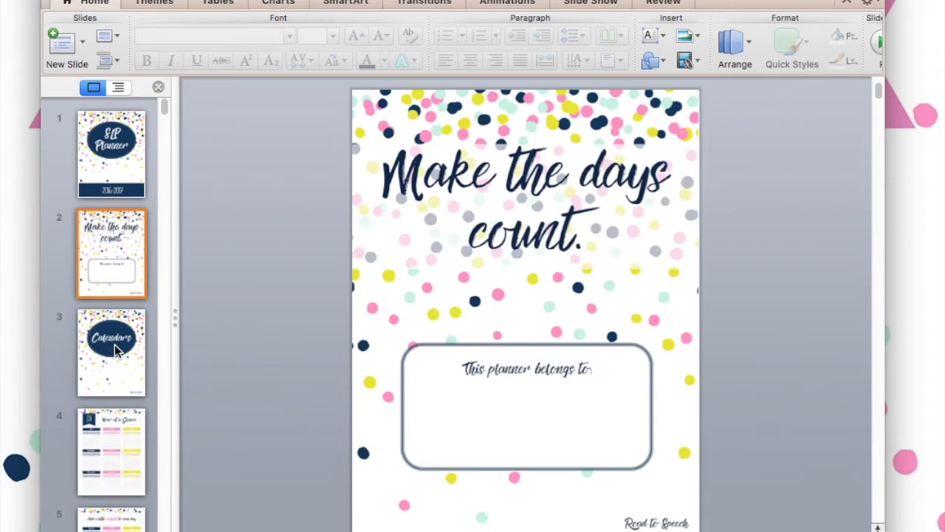
- Step through the cover, Make the days count., Calendars and Year at a Glance slides, ending on Calendars
click(118, 155)
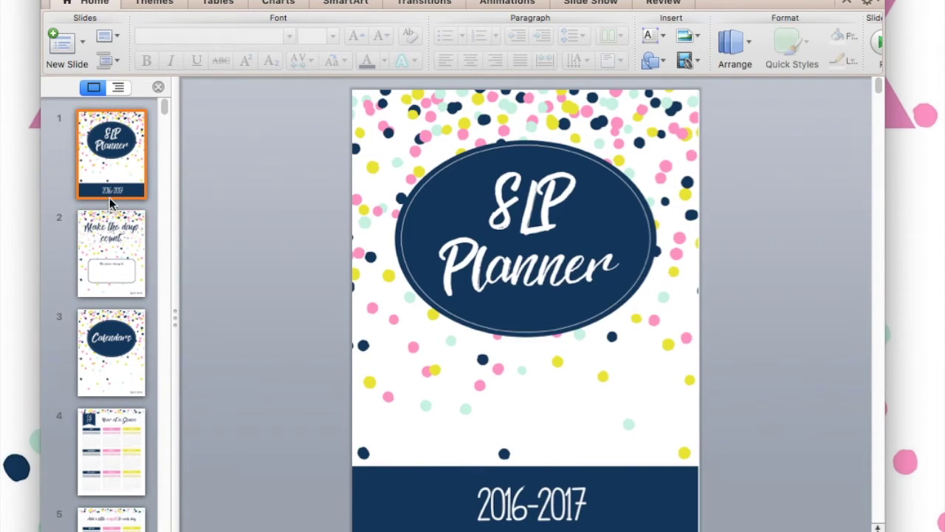
click(126, 235)
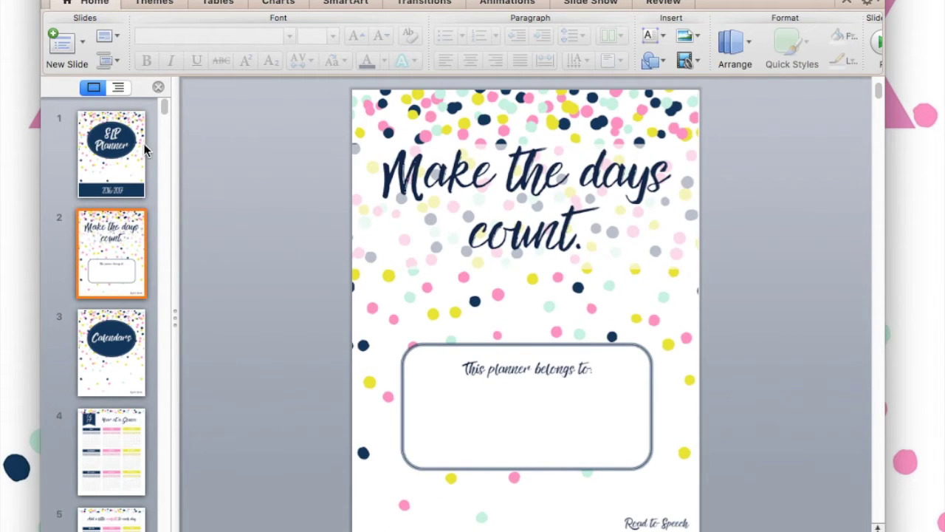
click(113, 321)
scroll(112, 325, down, 2)
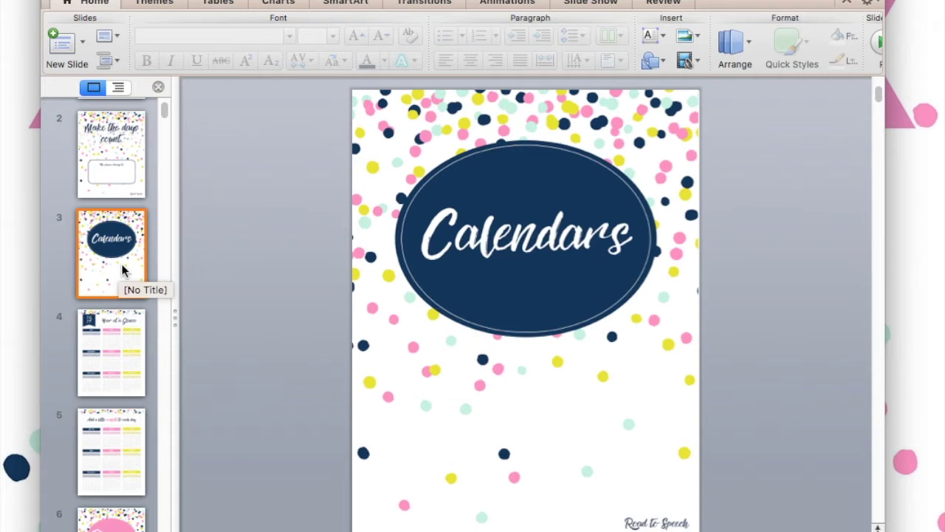
click(122, 344)
click(123, 270)
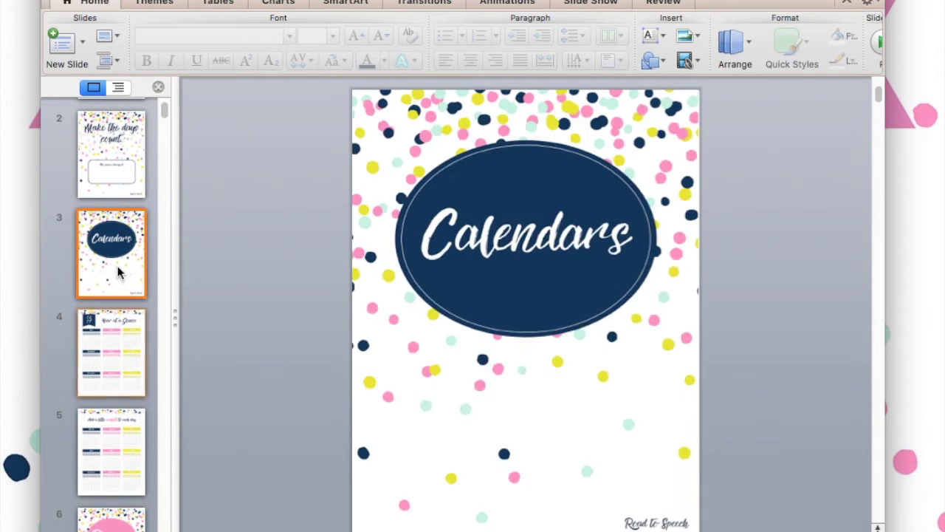
- Add a new slide after Calendars, remove its title and body placeholders, then view Year at a Glance
click(65, 45)
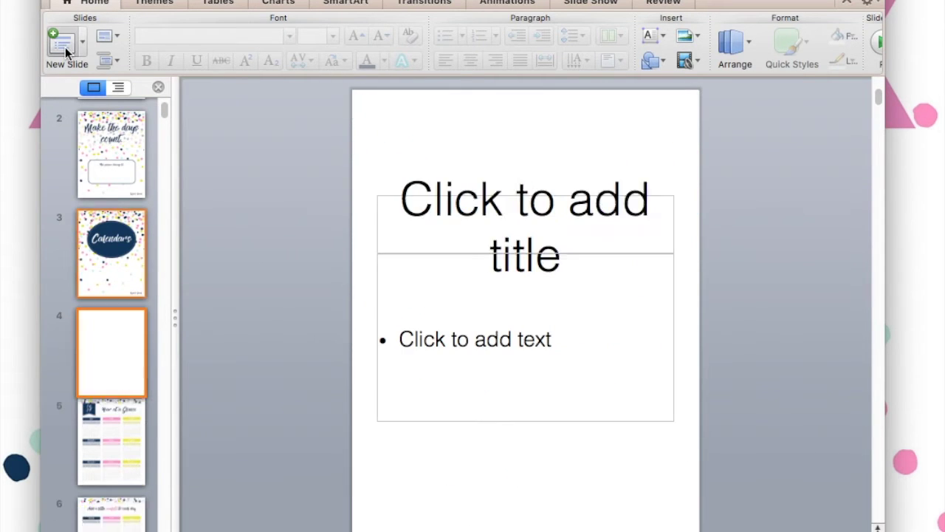
click(426, 214)
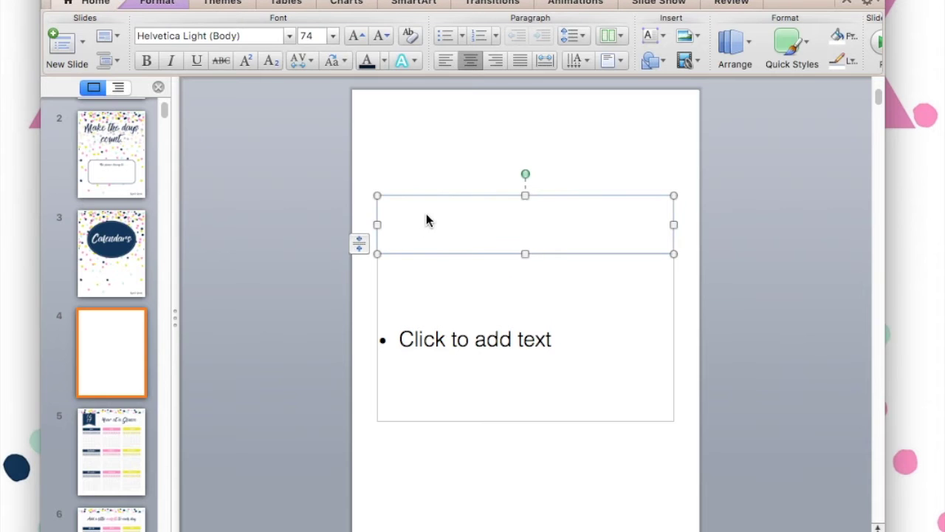
click(415, 283)
click(377, 289)
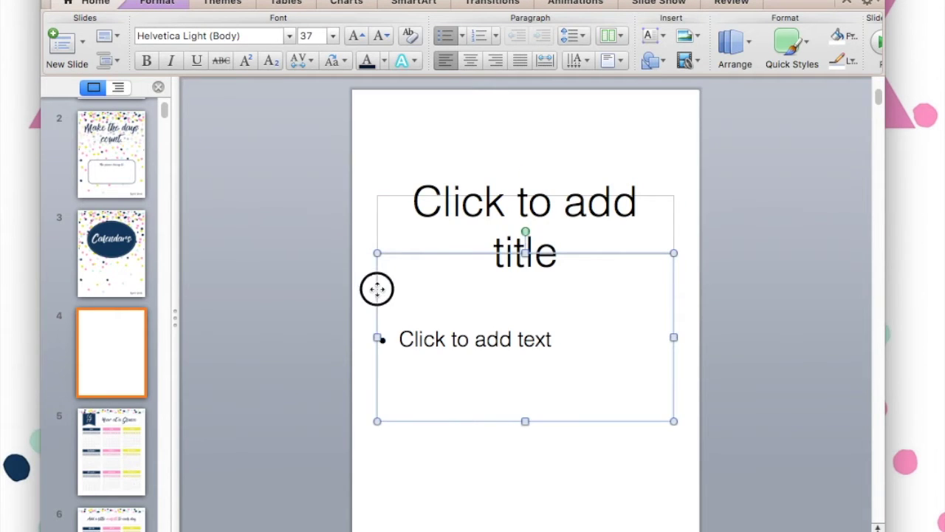
key(Delete)
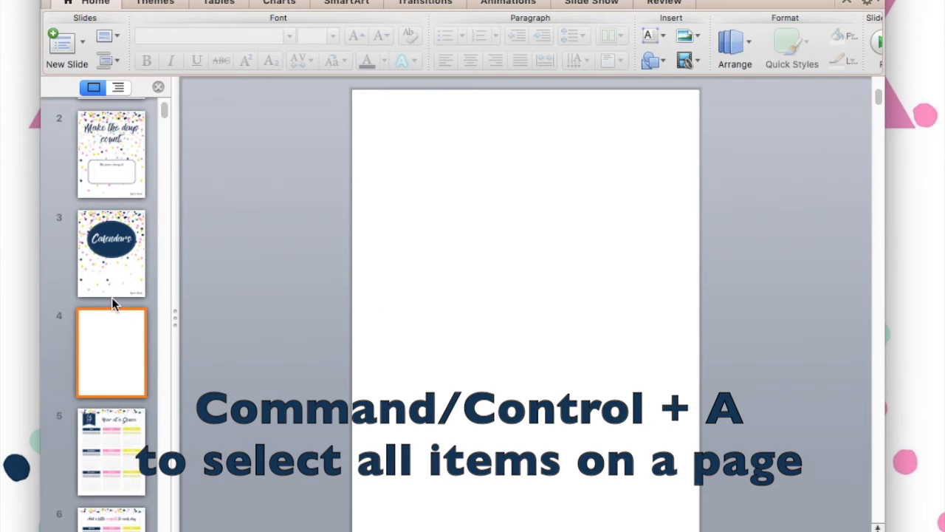
scroll(111, 298, down, 3)
click(112, 327)
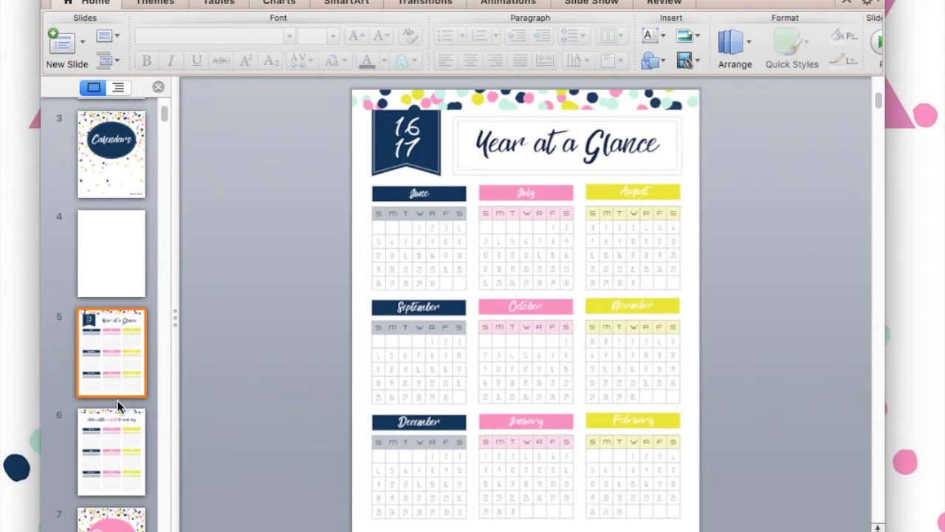
- Show the pink Planner divider slide 7, then the Week at a Glance slide 8
scroll(117, 400, down, 2)
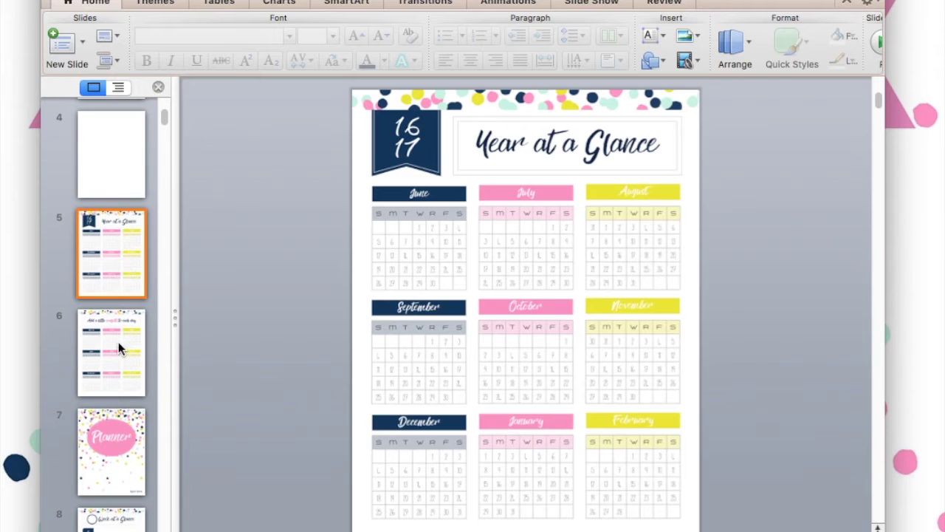
scroll(118, 231, up, 2)
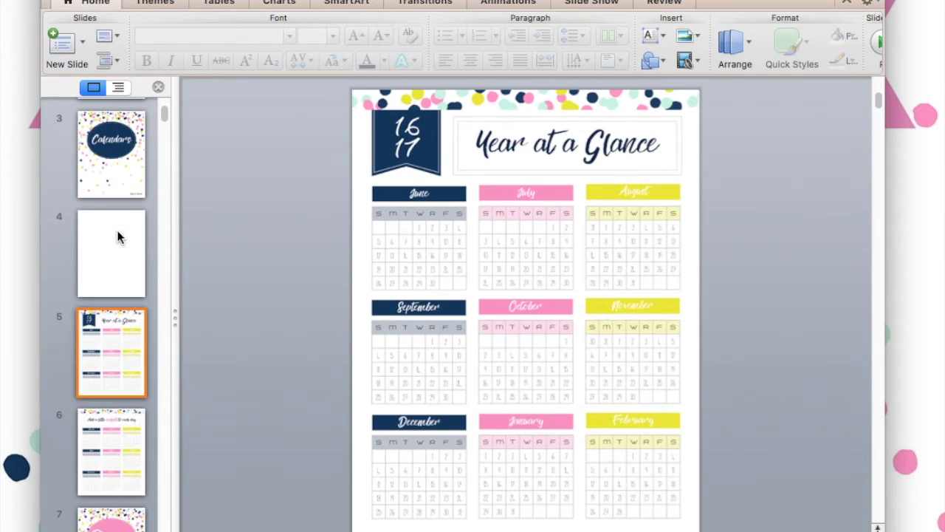
scroll(119, 234, up, 2)
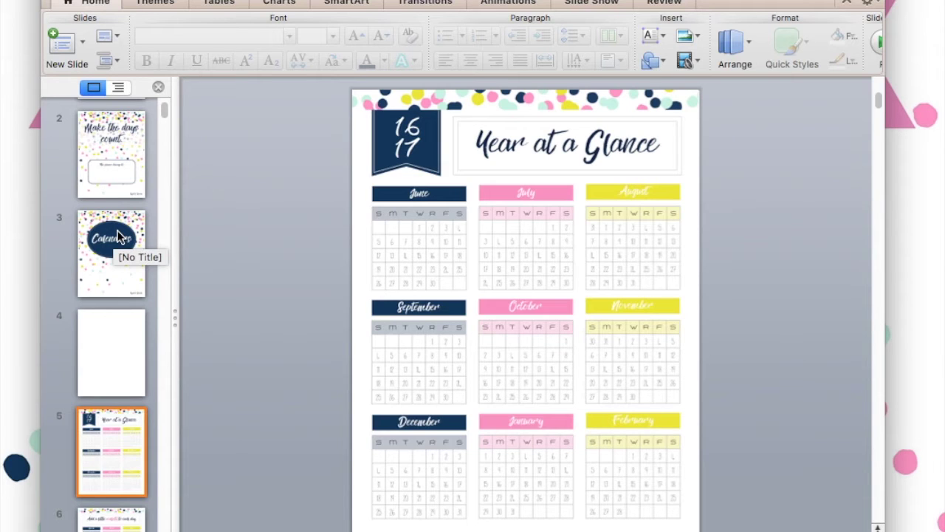
scroll(118, 235, down, 2)
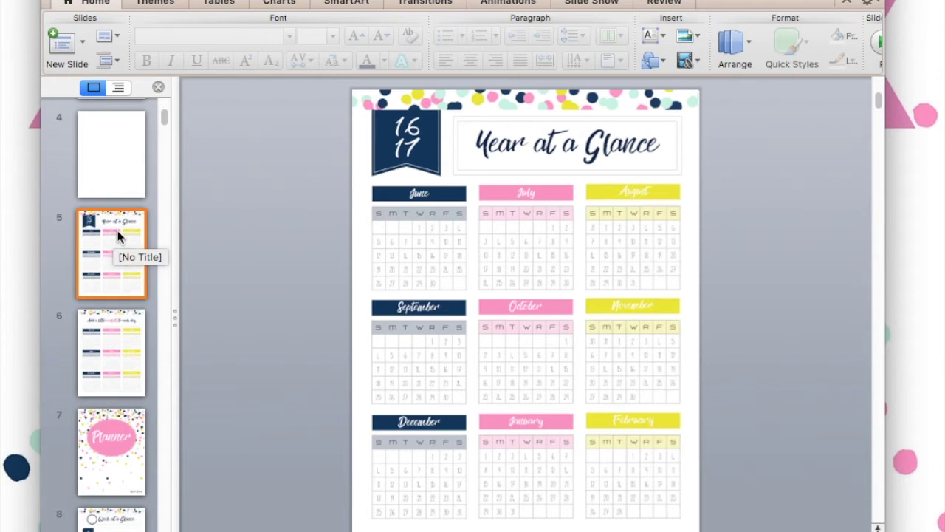
scroll(117, 235, down, 1)
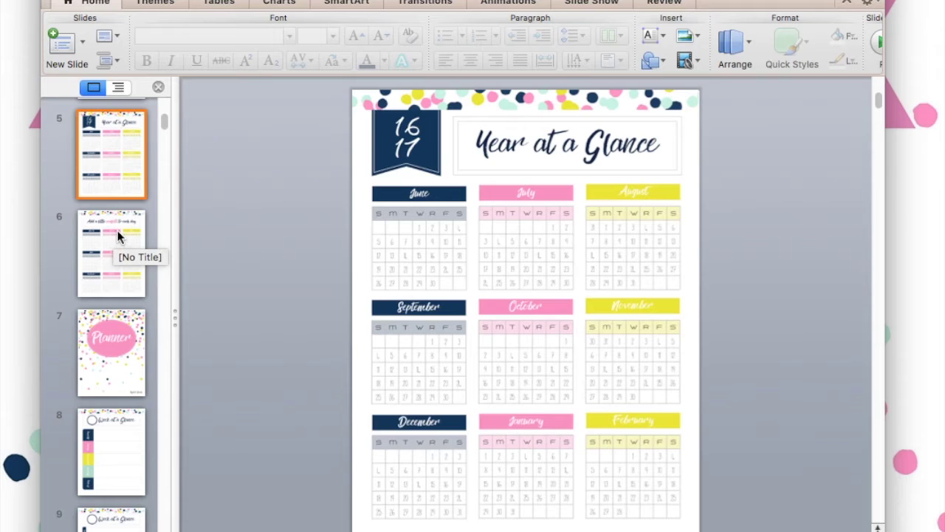
scroll(118, 231, down, 1)
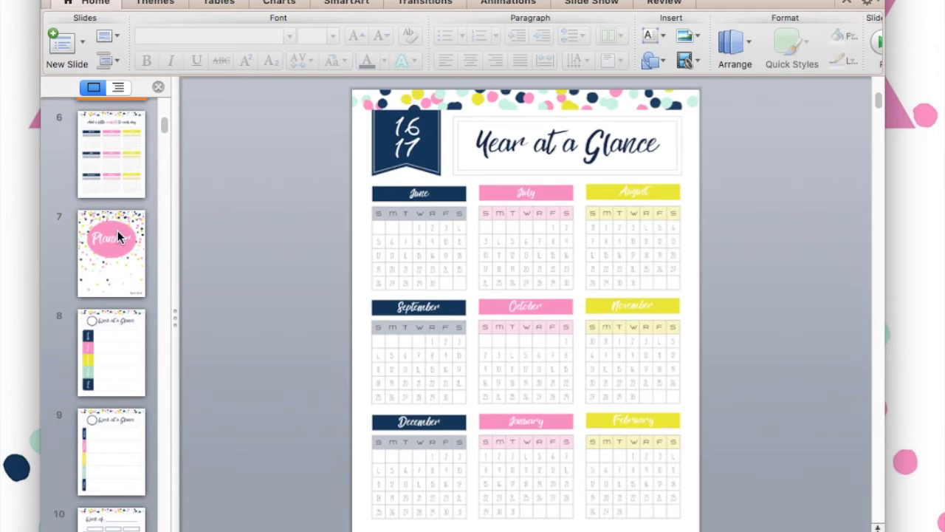
click(117, 232)
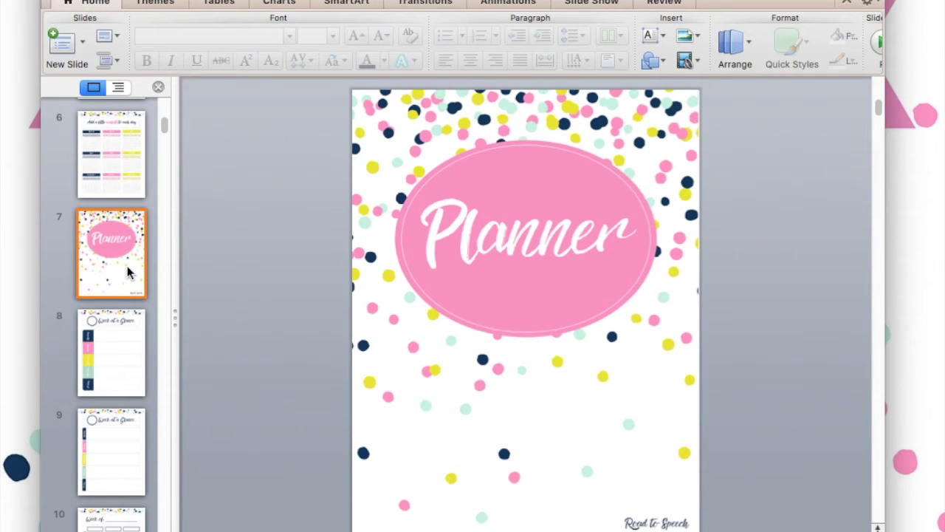
click(127, 344)
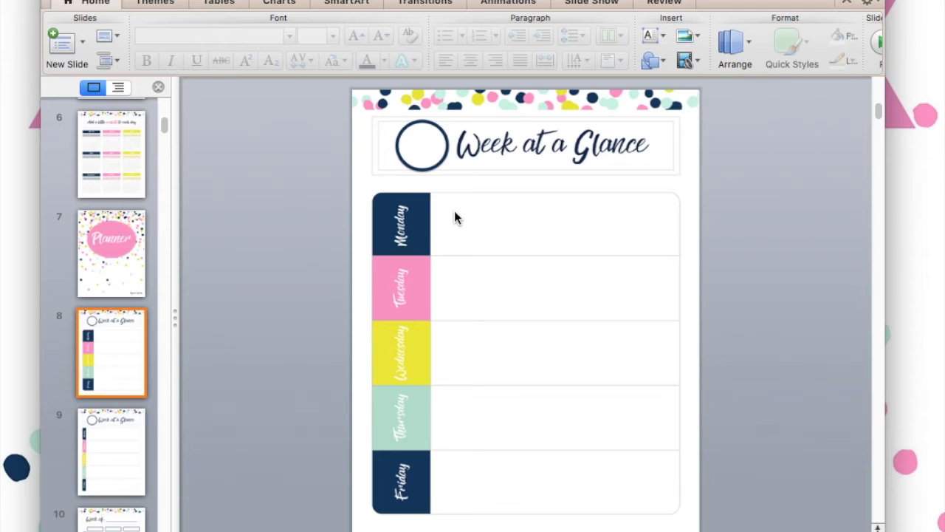
- Type the test text 'askfjwklje' into the Monday text box on Week at a Glance
click(458, 252)
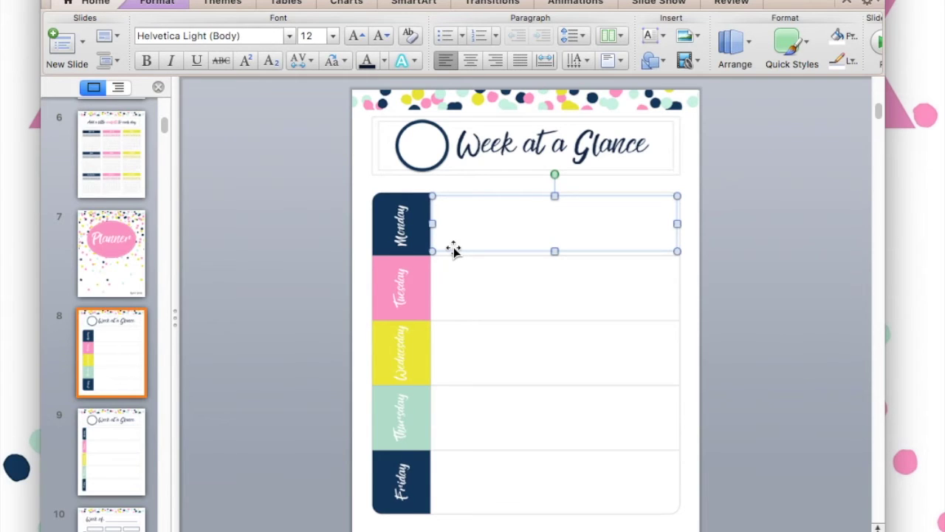
key(super+a)
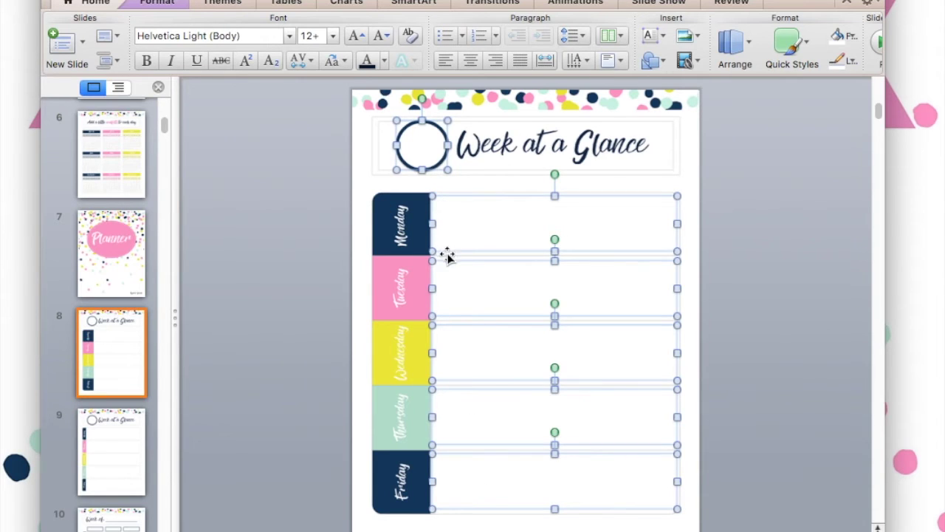
click(735, 260)
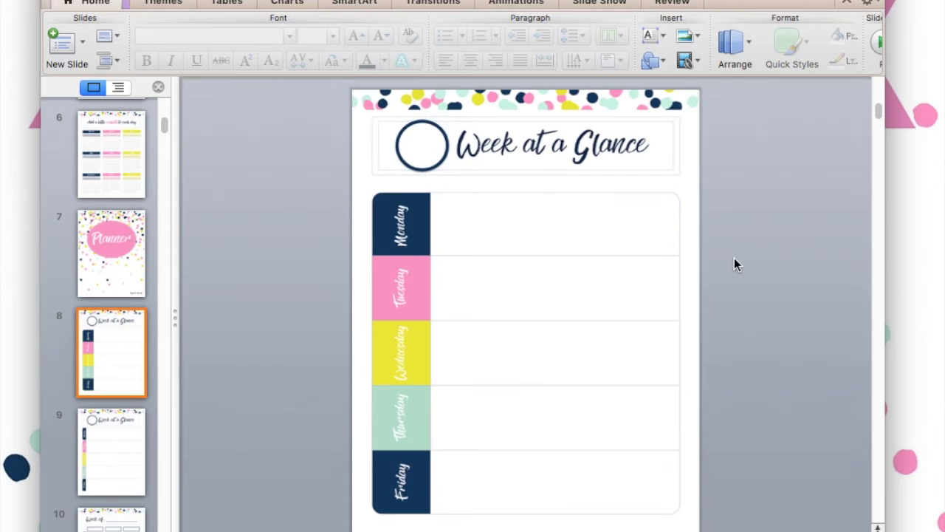
click(638, 246)
text(askfjwklje)
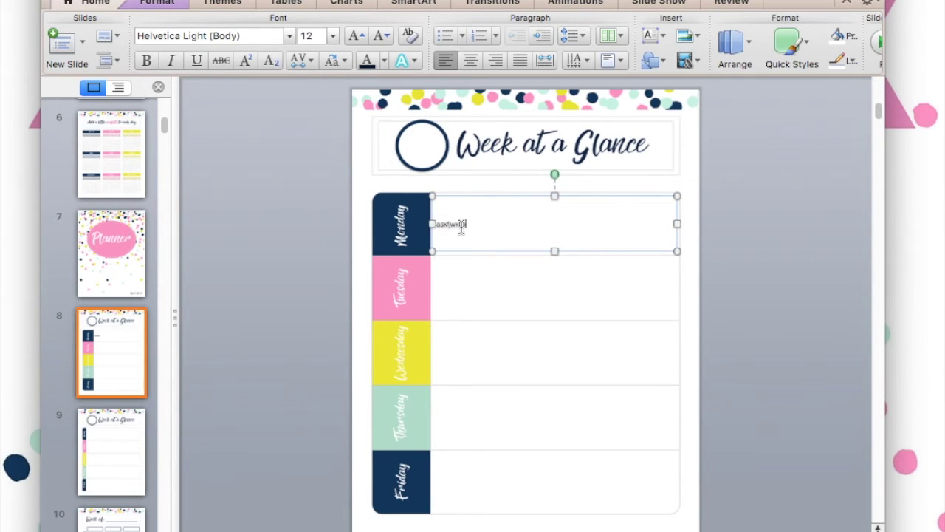
click(288, 36)
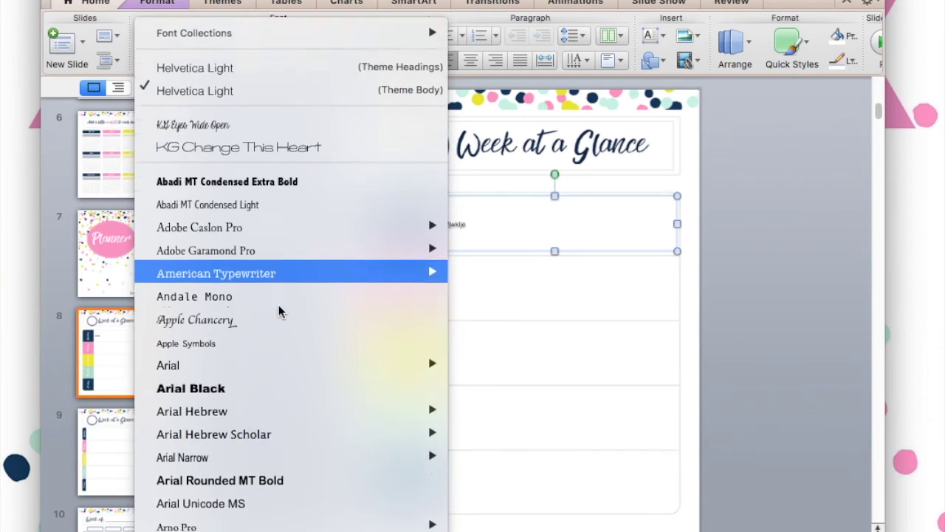
scroll(278, 304, down, 10)
scroll(279, 304, up, 5)
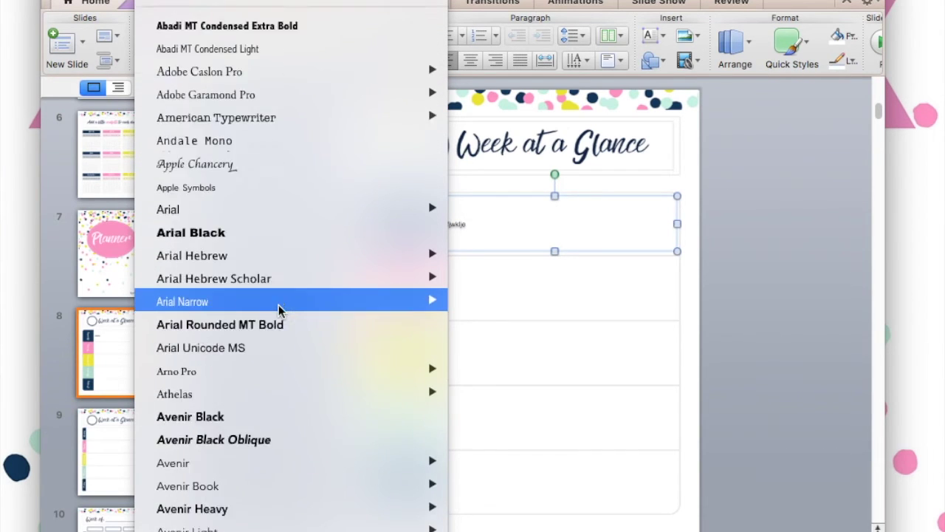
scroll(278, 304, up, 3)
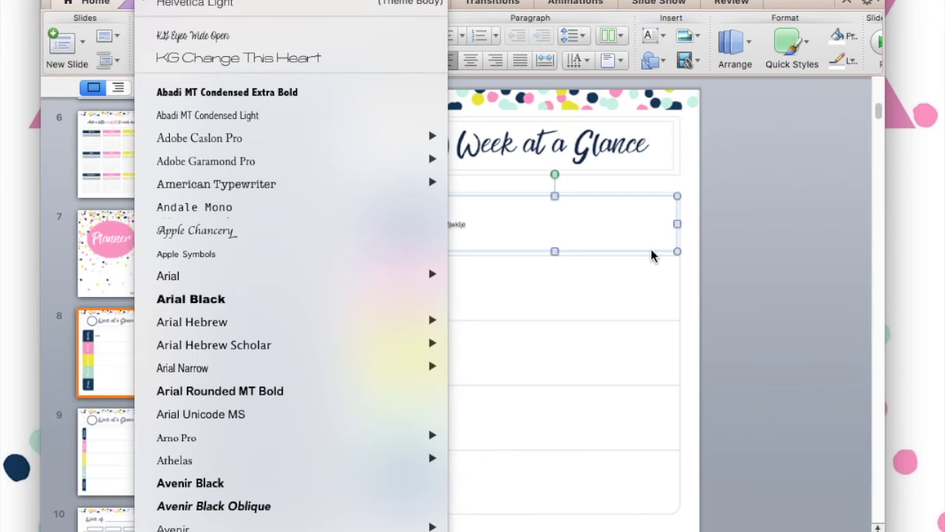
click(769, 241)
click(332, 37)
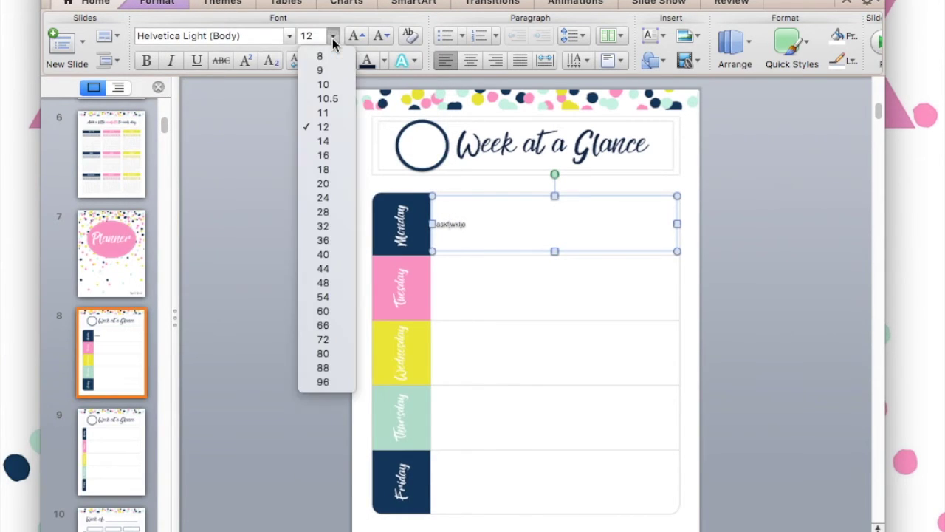
click(332, 37)
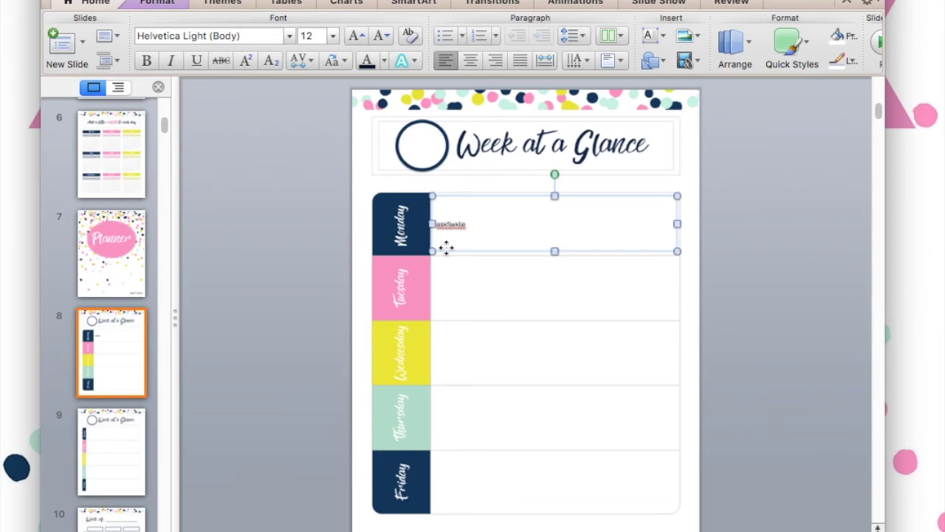
double_click(445, 233)
- Erase the test text from the Monday box, then select and deselect the circle beside the title
key(BackSpace)
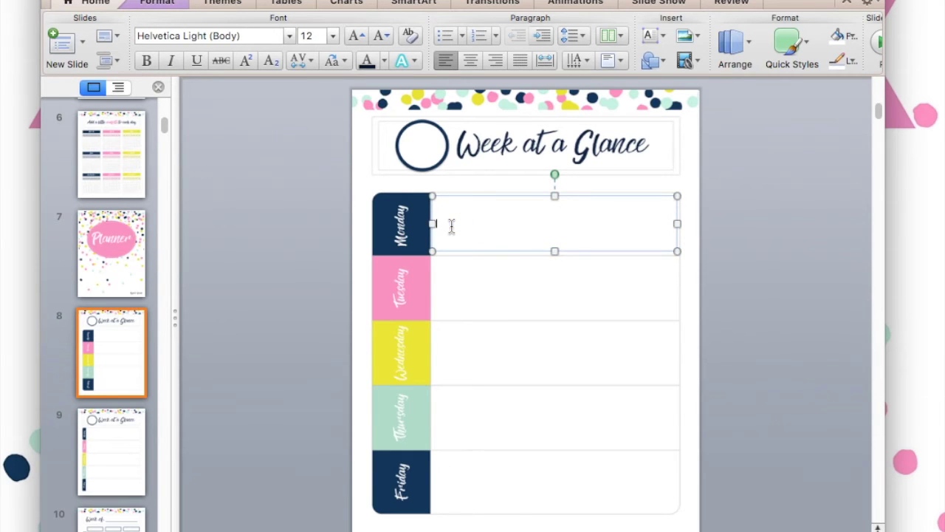
click(293, 283)
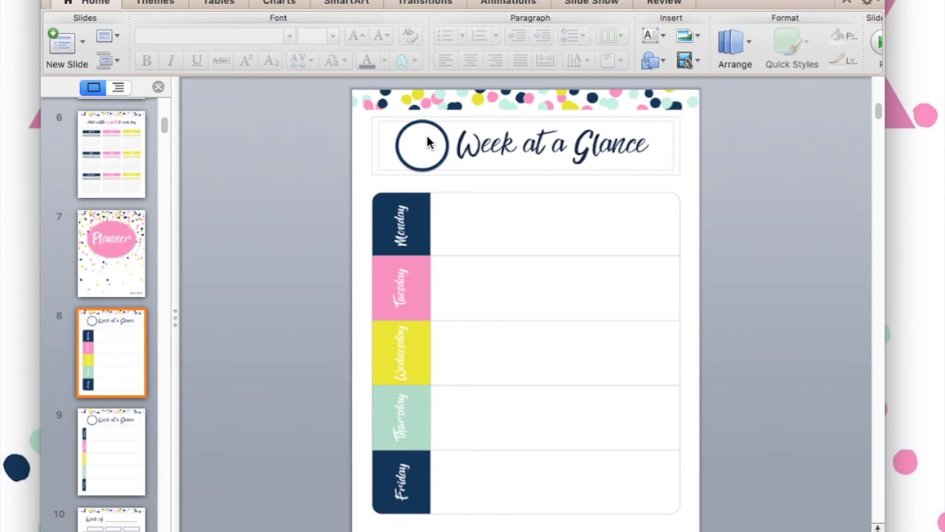
click(421, 169)
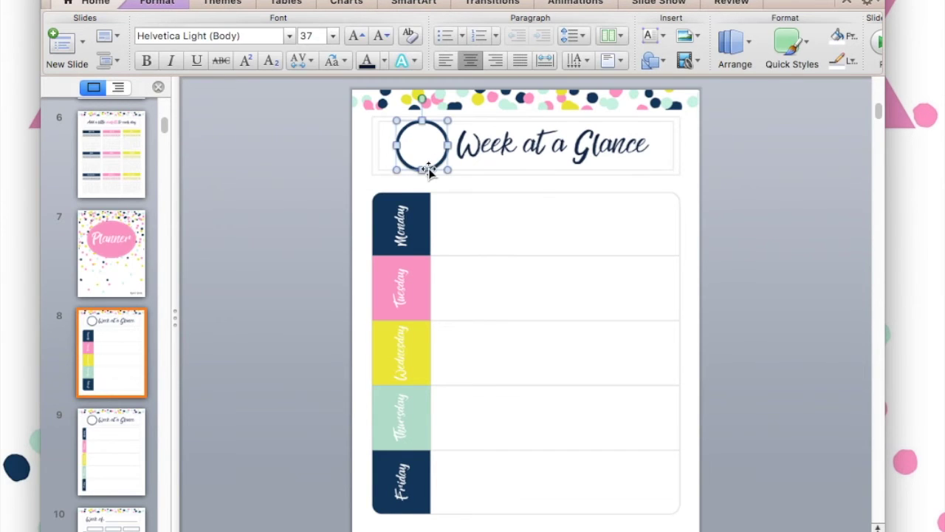
click(278, 220)
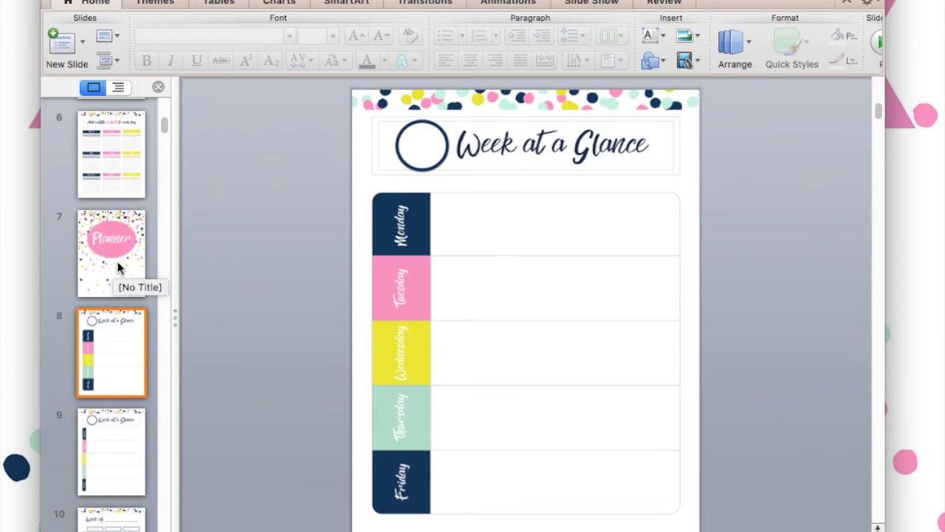
scroll(118, 267, down, 2)
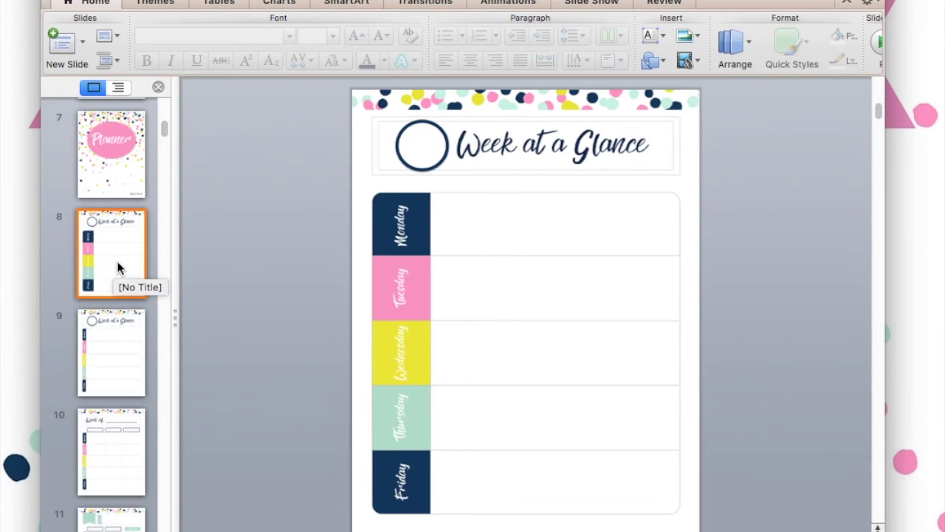
- Delete slide 8, the week slide with wide day tabs, after comparing slides 8 and 9
click(109, 327)
scroll(116, 273, down, 2)
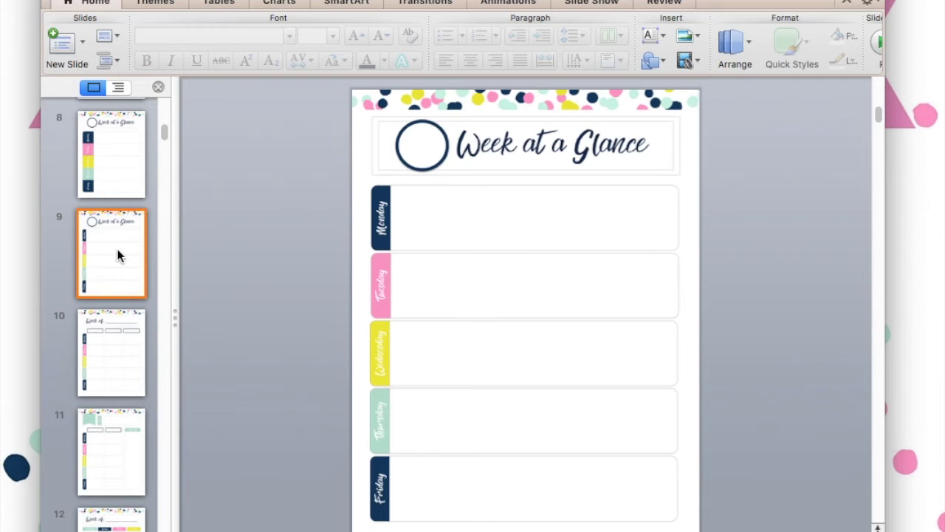
click(125, 177)
click(116, 240)
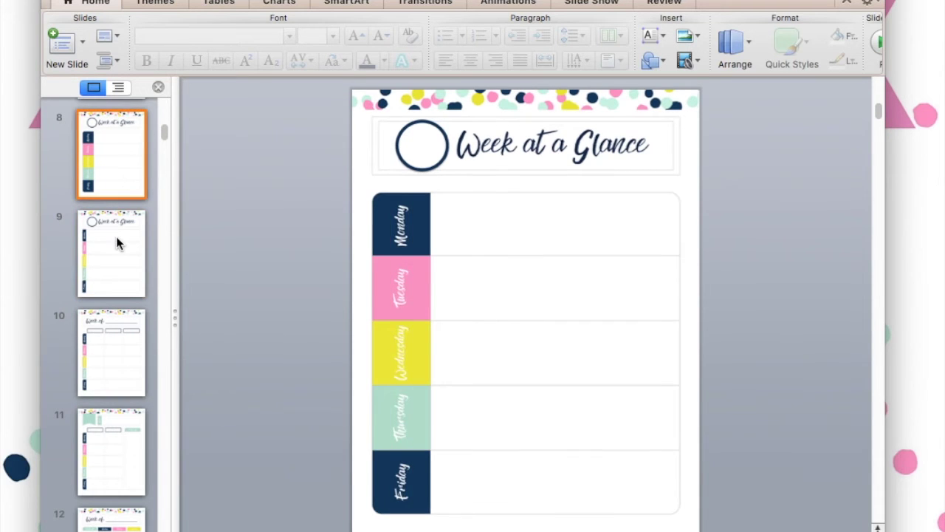
click(115, 164)
key(Delete)
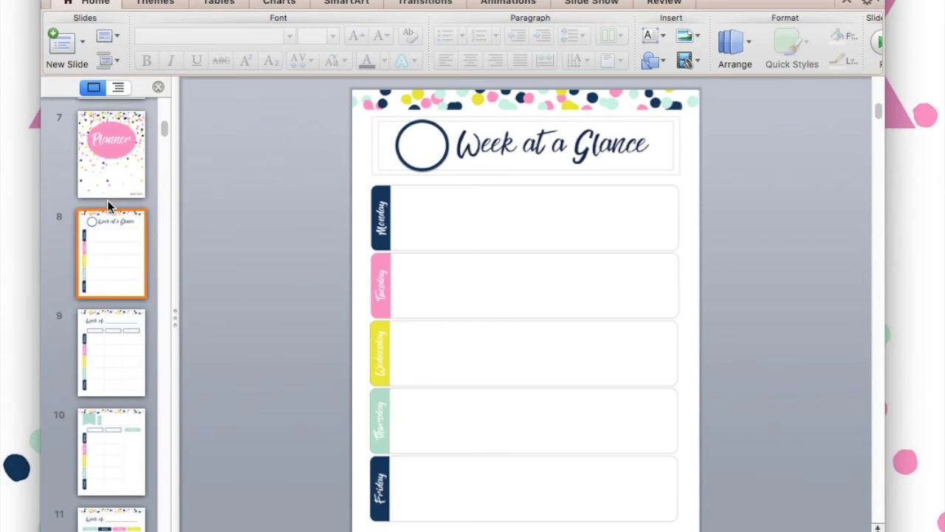
- Delete the following Week of slides in pairs by selecting slides 9 and 10
click(112, 328)
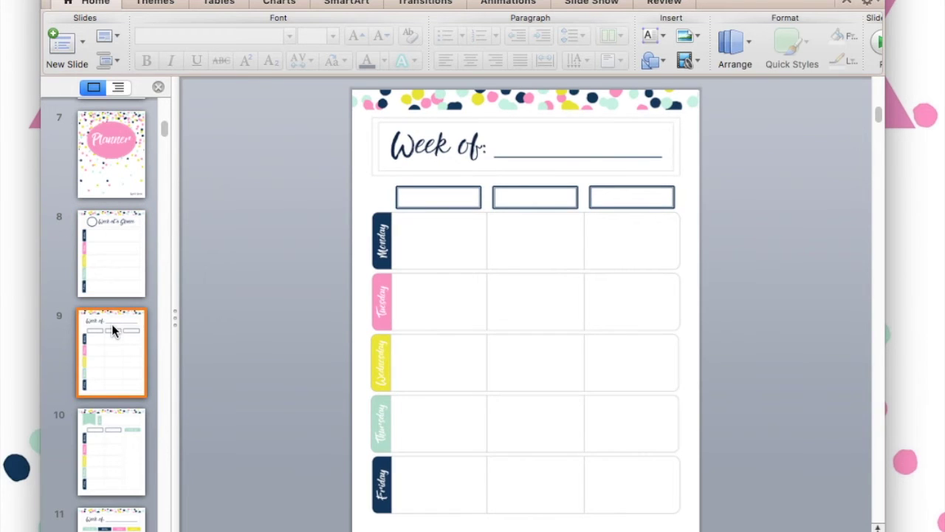
click(122, 443)
shift+click(118, 378)
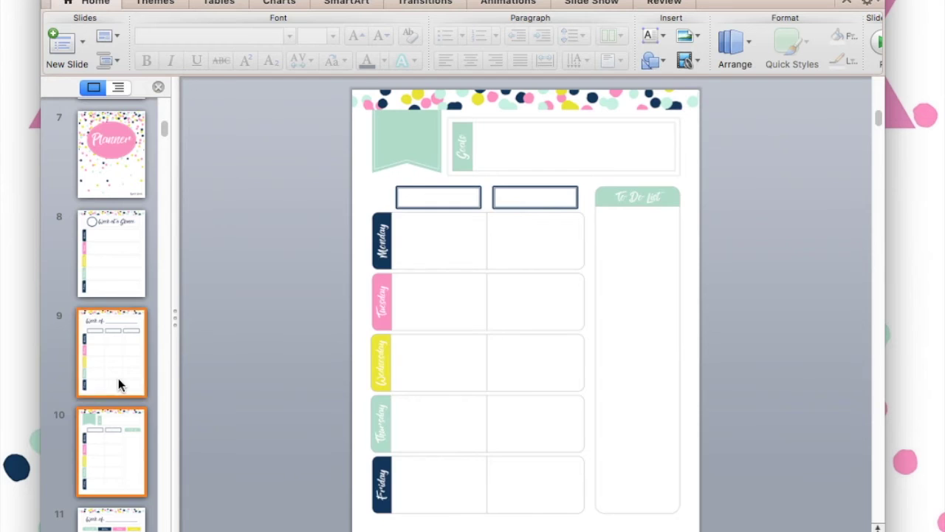
key(Delete)
scroll(107, 330, down, 2)
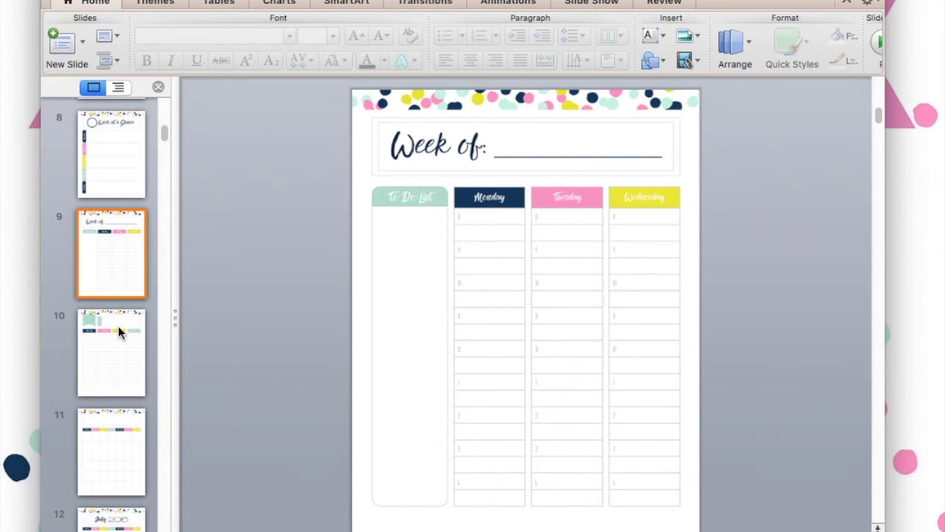
shift+click(119, 339)
key(Delete)
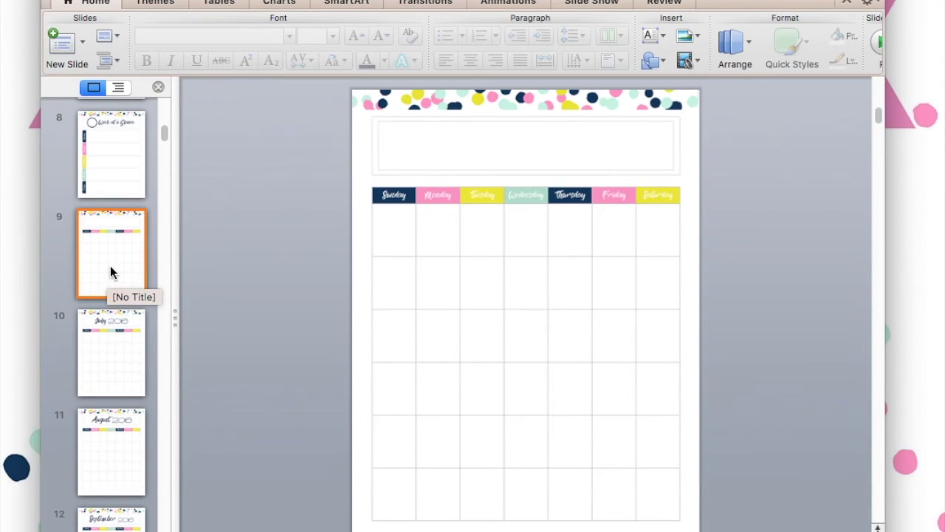
- Delete the August 2017 calendar slide (slide 22), then two more selected slides
scroll(109, 253, down, 10)
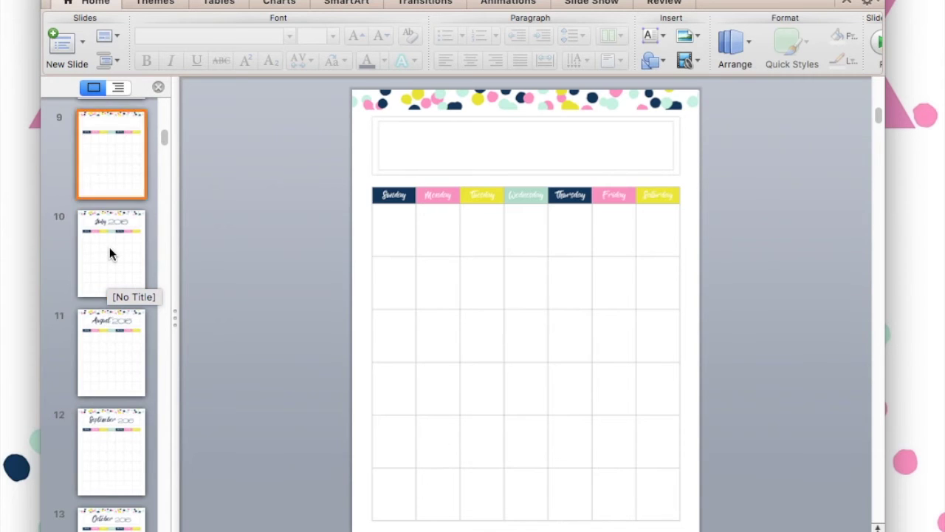
scroll(109, 254, down, 5)
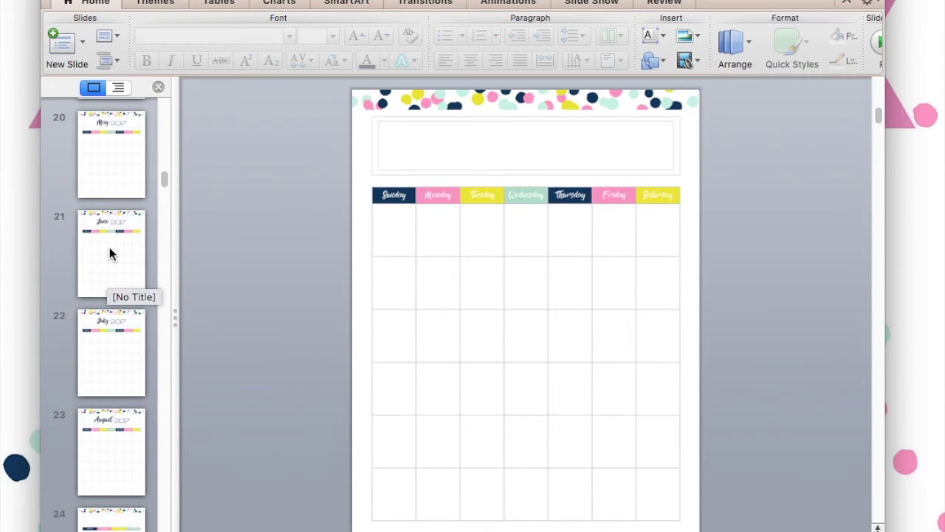
scroll(109, 254, up, 1)
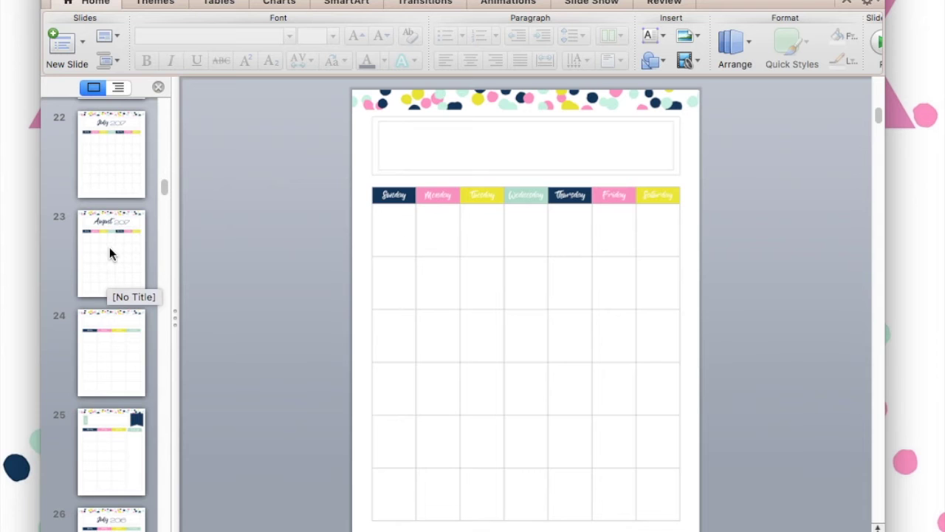
click(120, 166)
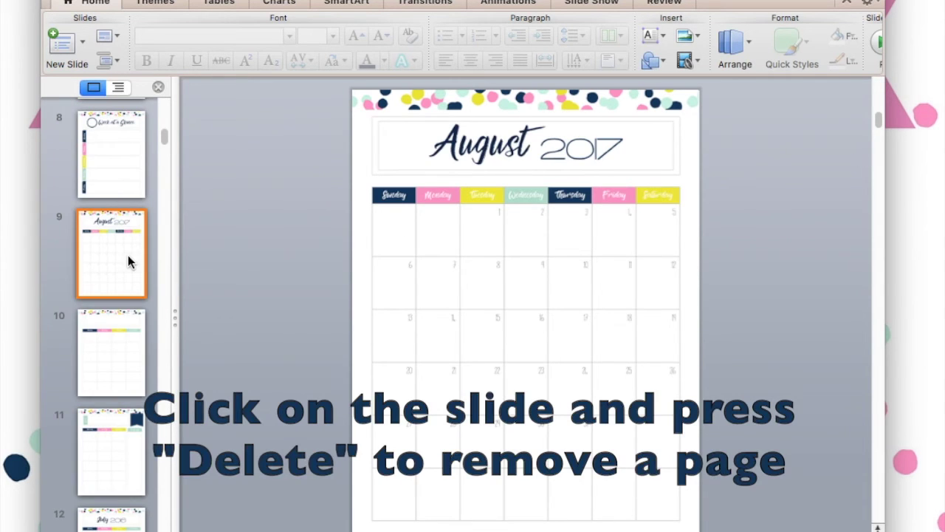
key(Delete)
shift+click(118, 329)
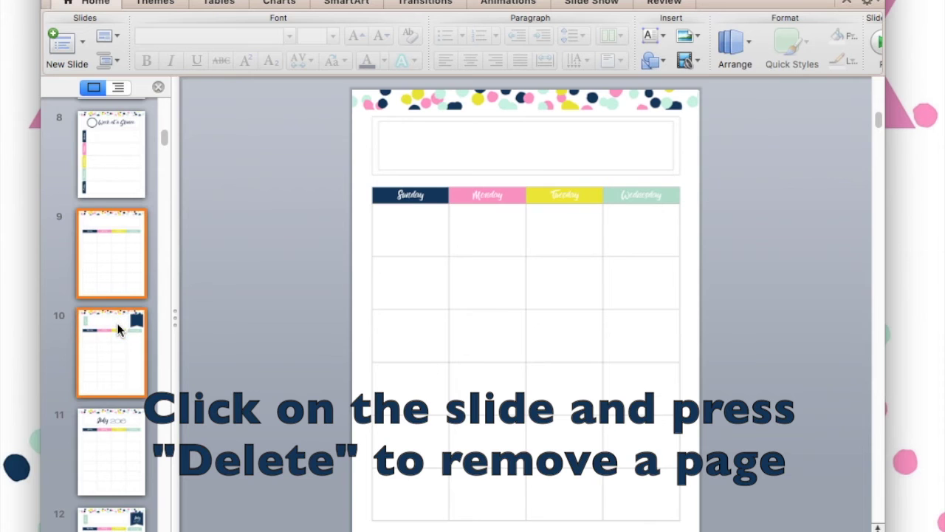
key(Delete)
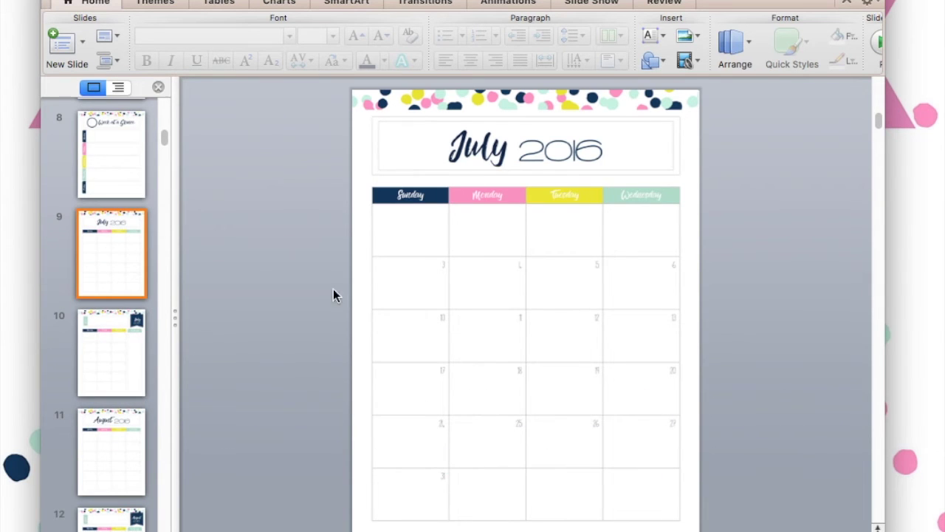
- Click through the July calendar table cells from row one to row four, then deselect the table
click(422, 243)
click(484, 232)
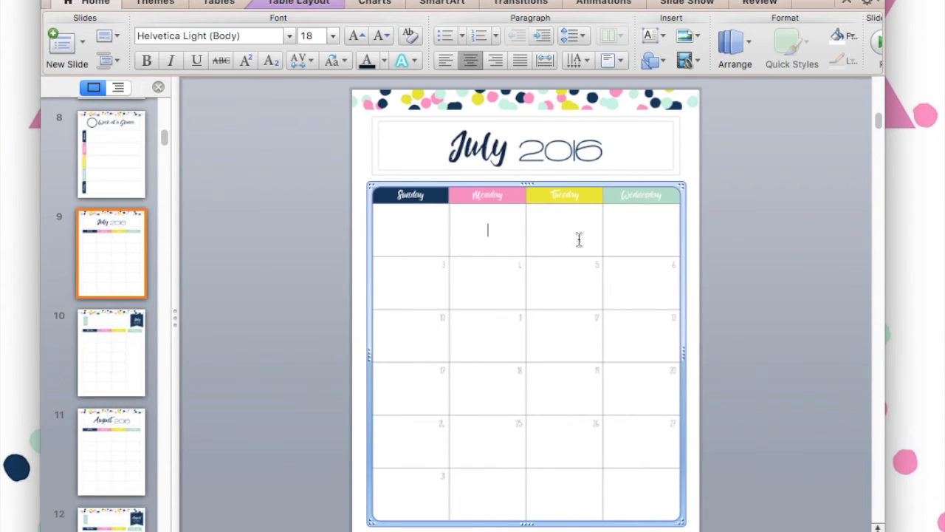
click(587, 239)
click(642, 229)
click(631, 308)
click(604, 336)
click(561, 333)
click(625, 331)
click(624, 398)
click(542, 384)
click(494, 379)
click(272, 351)
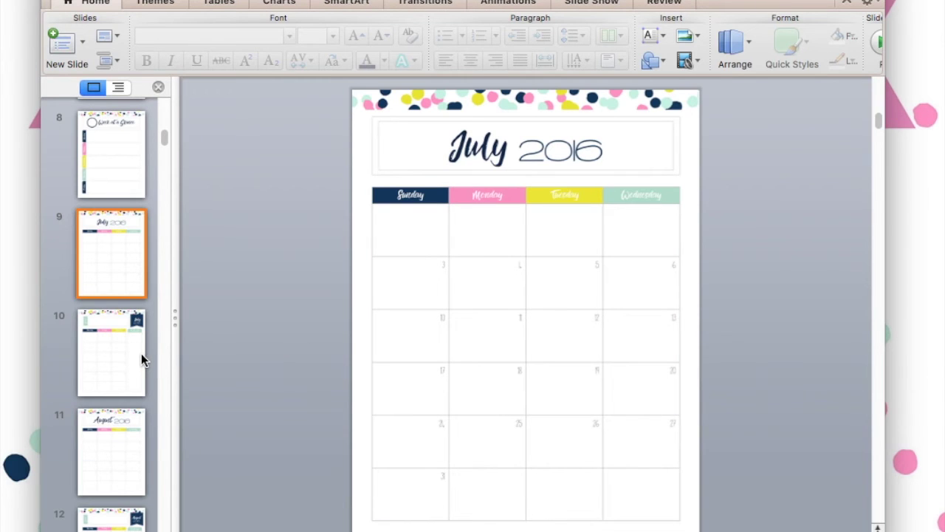
- Delete both July 2016 slides and show the August Thursday–Saturday calendar slide
shift+click(122, 359)
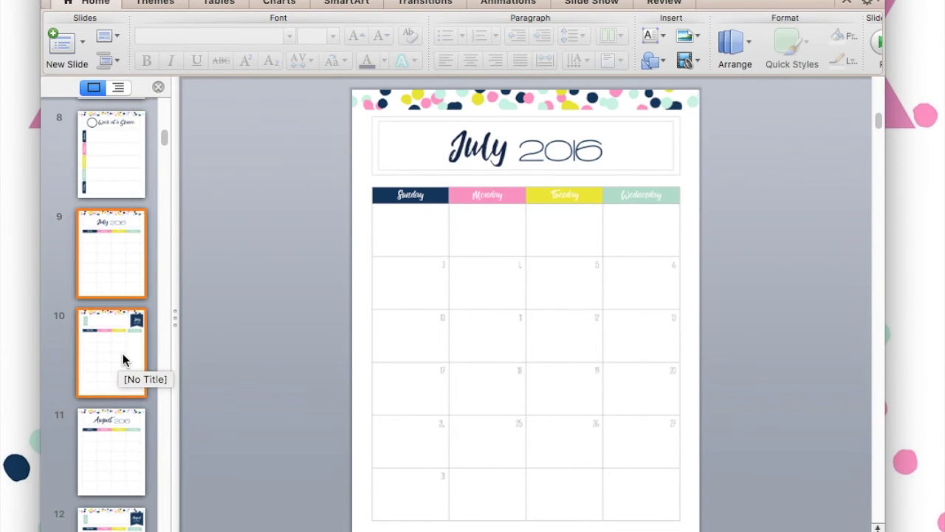
key(Delete)
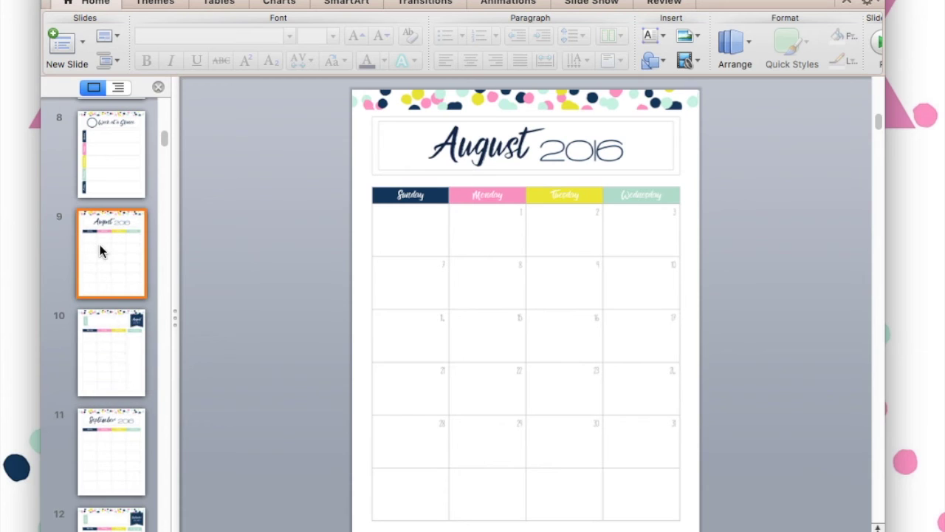
click(104, 330)
scroll(127, 222, down, 4)
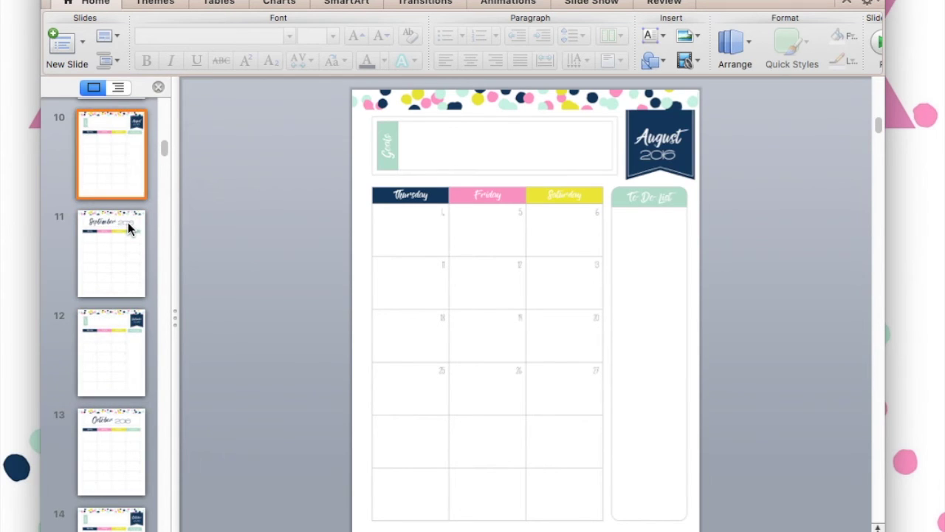
scroll(127, 223, up, 10)
scroll(128, 222, down, 3)
scroll(128, 222, down, 5)
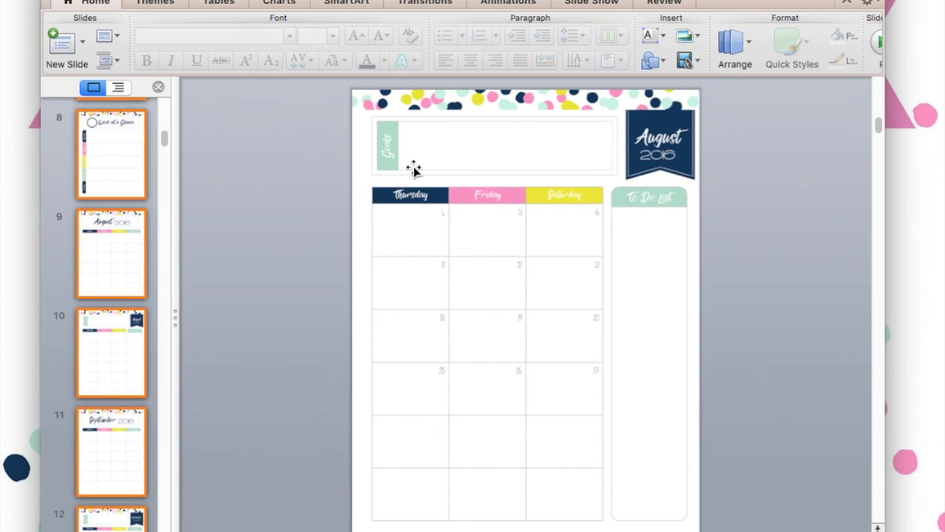
click(408, 202)
key(super+a)
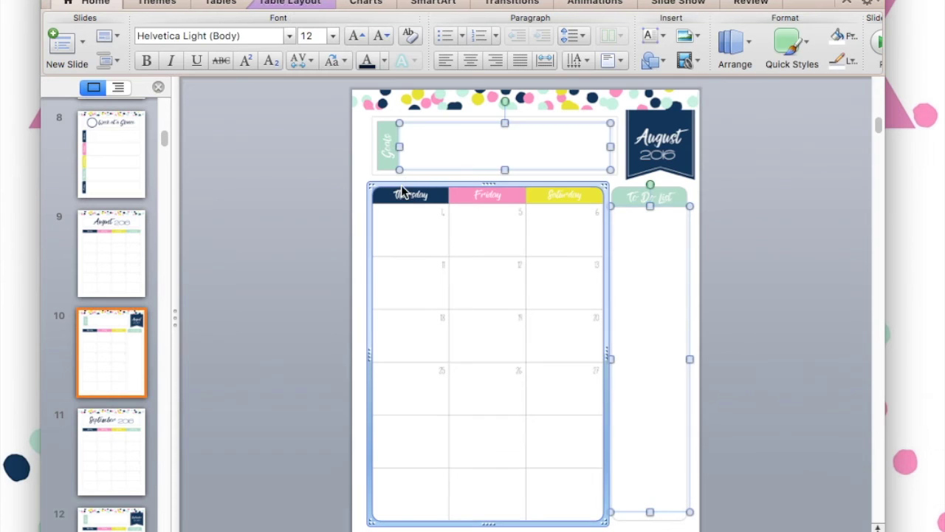
click(714, 284)
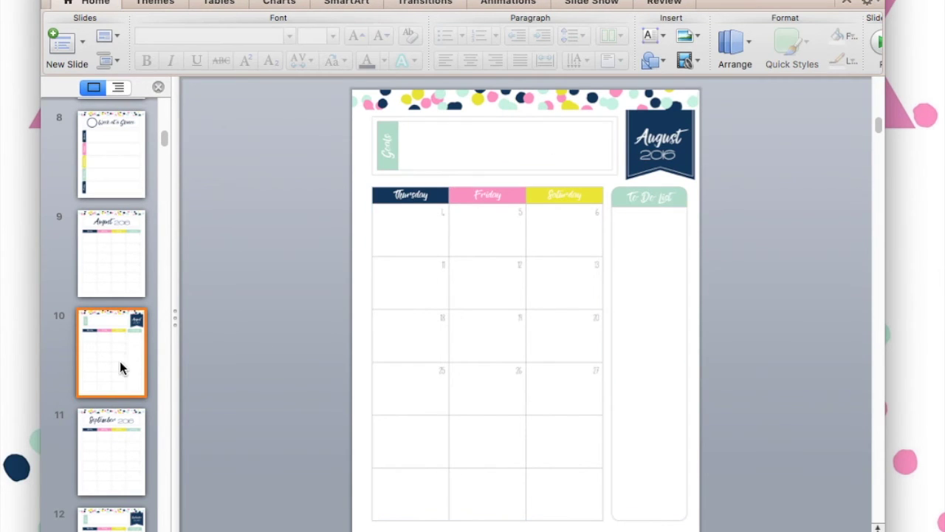
scroll(119, 361, down, 3)
scroll(120, 361, up, 10)
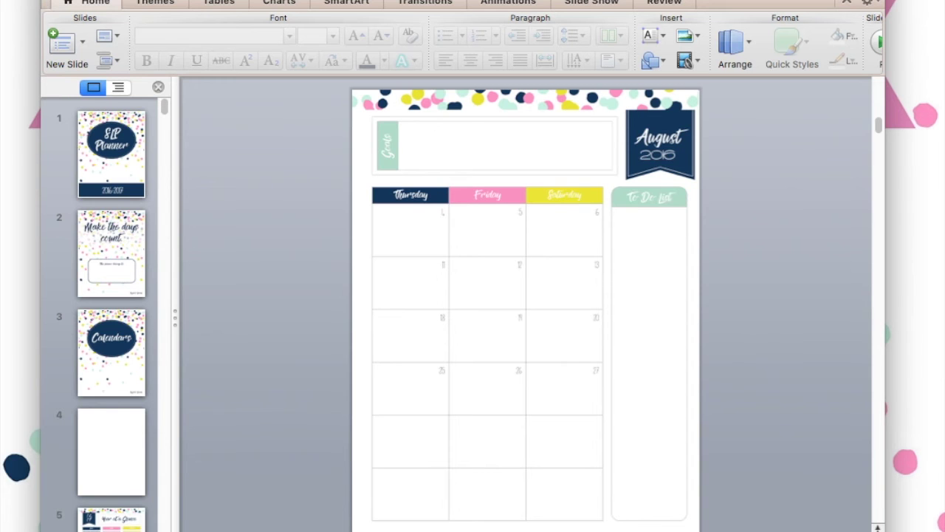
key(super+2)
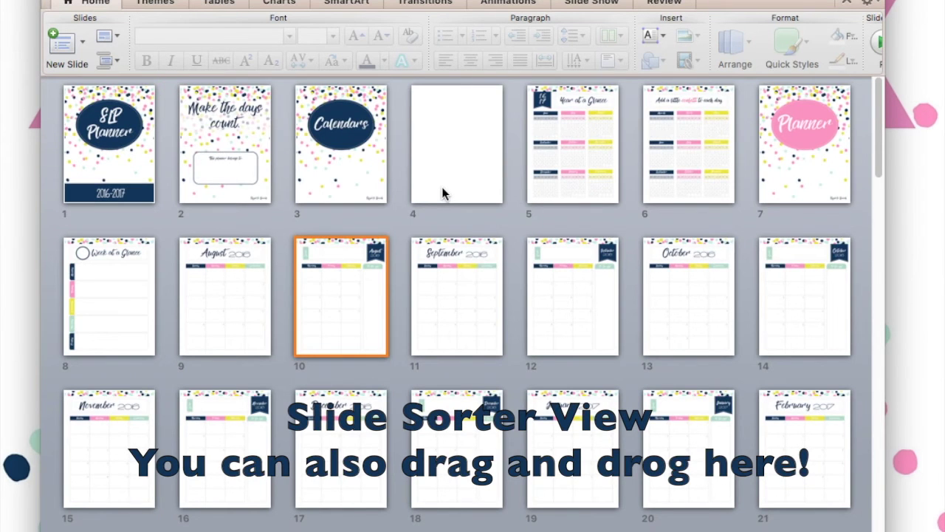
- Browse the slide thumbnails through August 2017 and the To-Do Lists, then select the SLP Planner cover
scroll(443, 193, down, 5)
scroll(443, 194, down, 4)
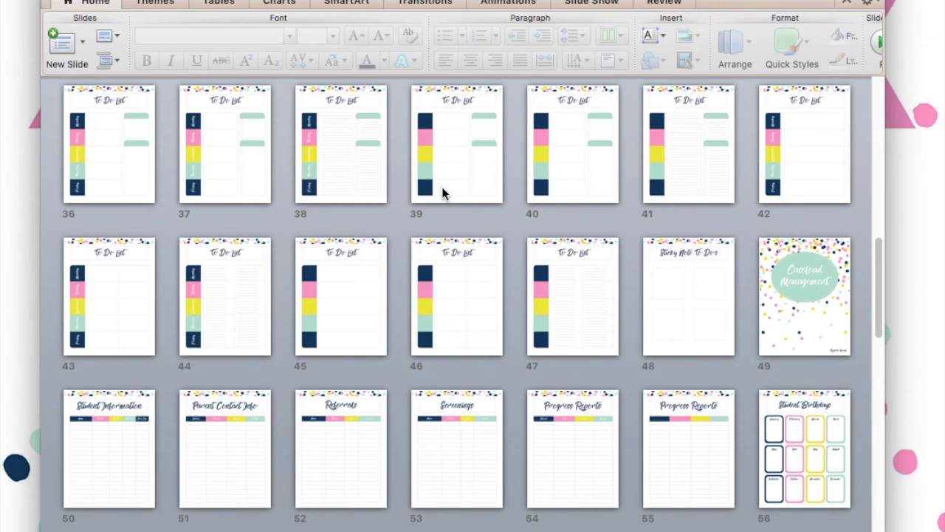
scroll(443, 193, down, 12)
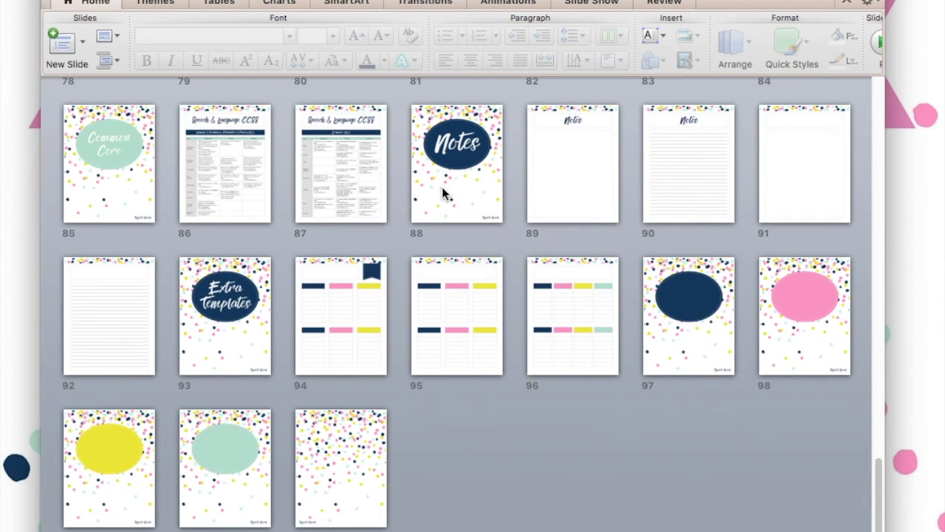
scroll(510, 224, up, 4)
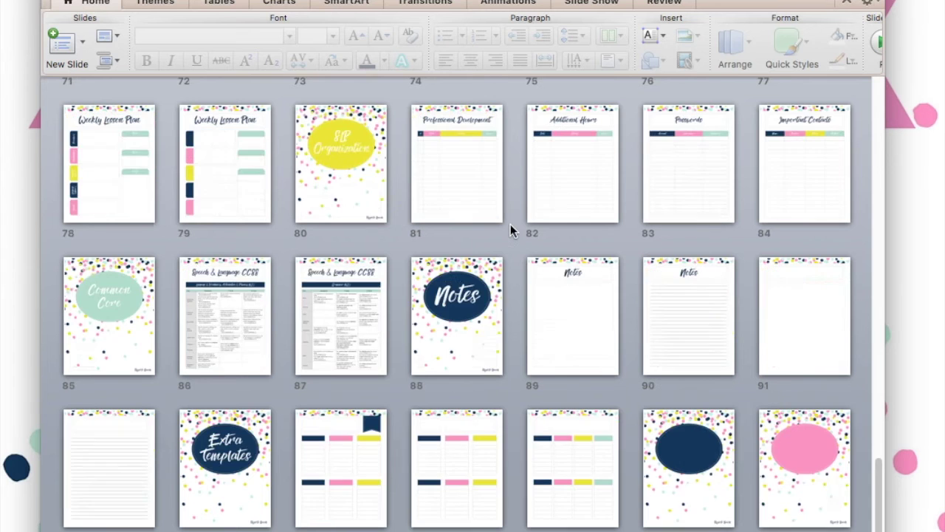
scroll(511, 224, up, 6)
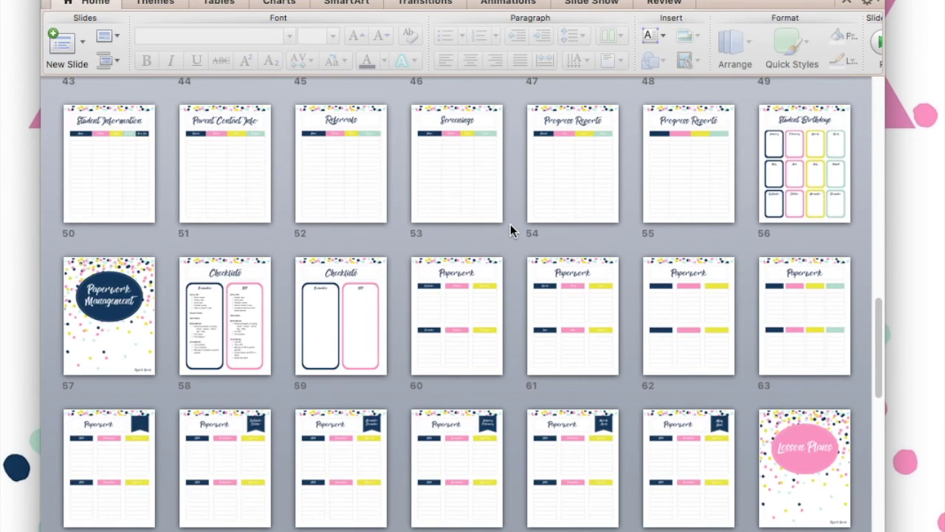
scroll(510, 224, up, 6)
scroll(511, 224, up, 8)
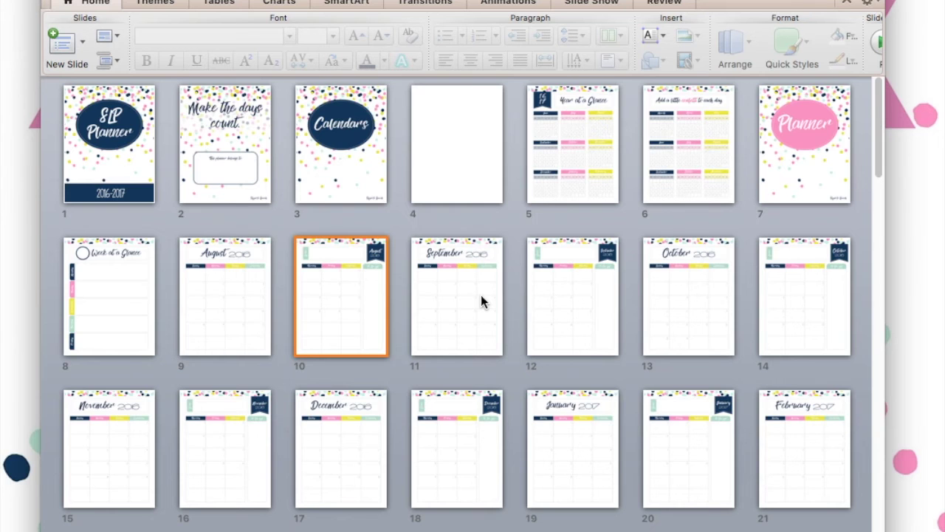
scroll(481, 295, down, 2)
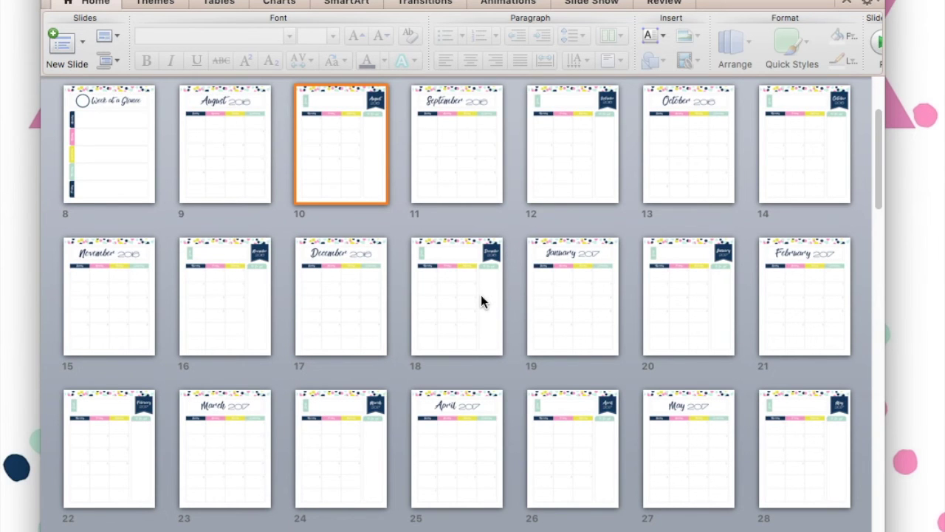
scroll(480, 295, down, 4)
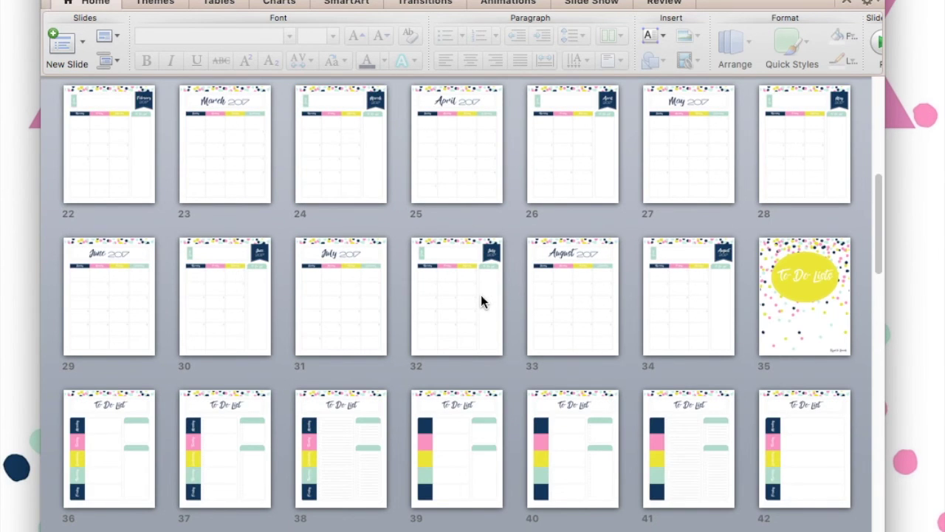
scroll(480, 295, up, 6)
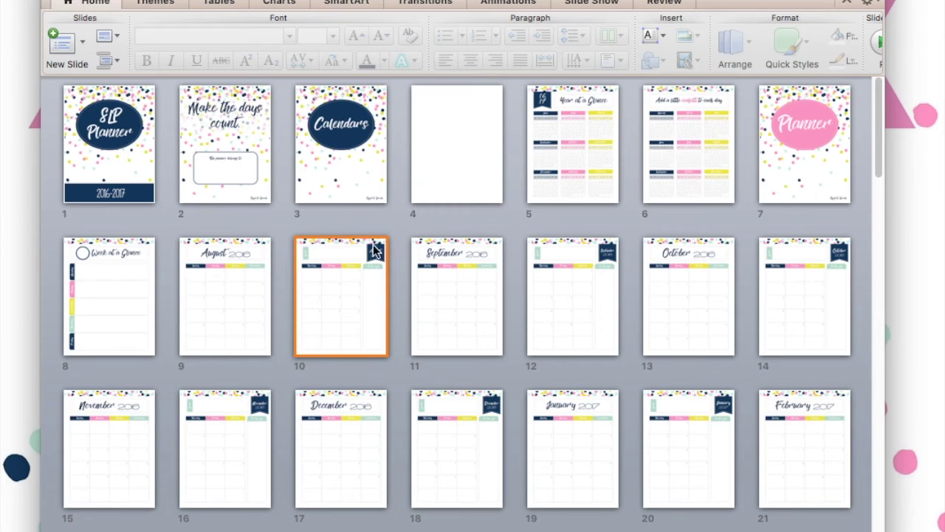
click(113, 148)
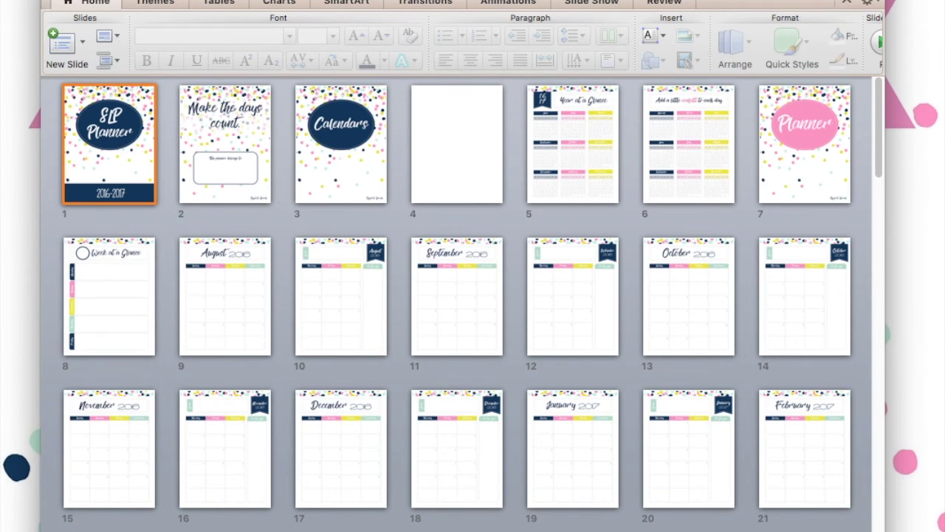
click(56, 0)
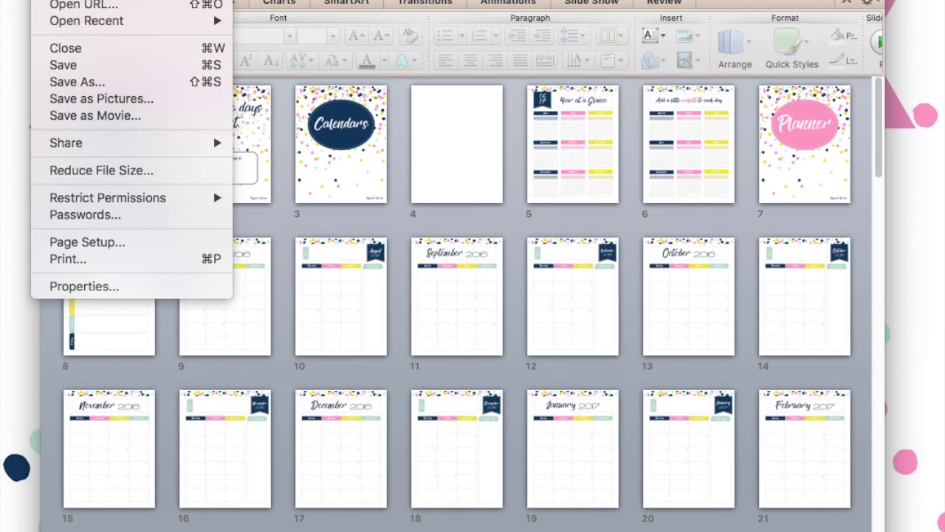
- Open the Print dialog and set the output to Color after trying Grayscale and Black and White
click(97, 264)
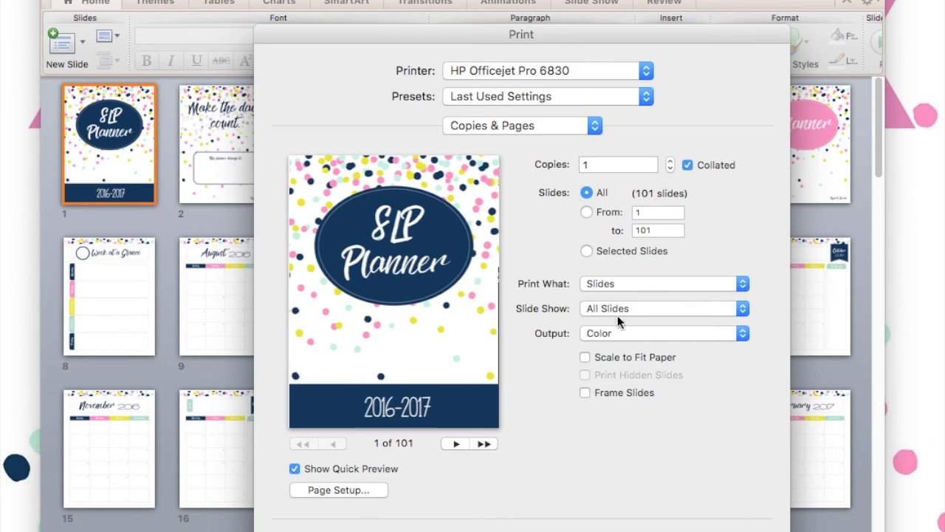
click(604, 334)
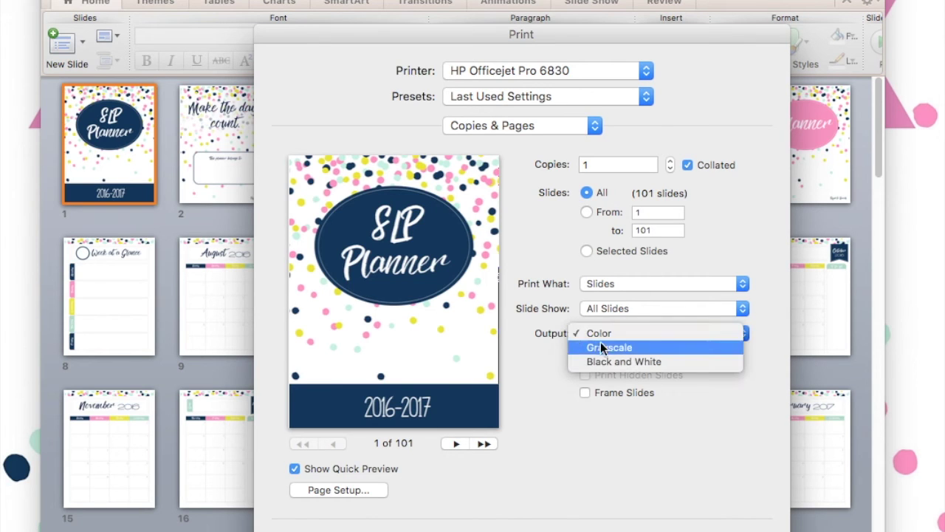
click(604, 347)
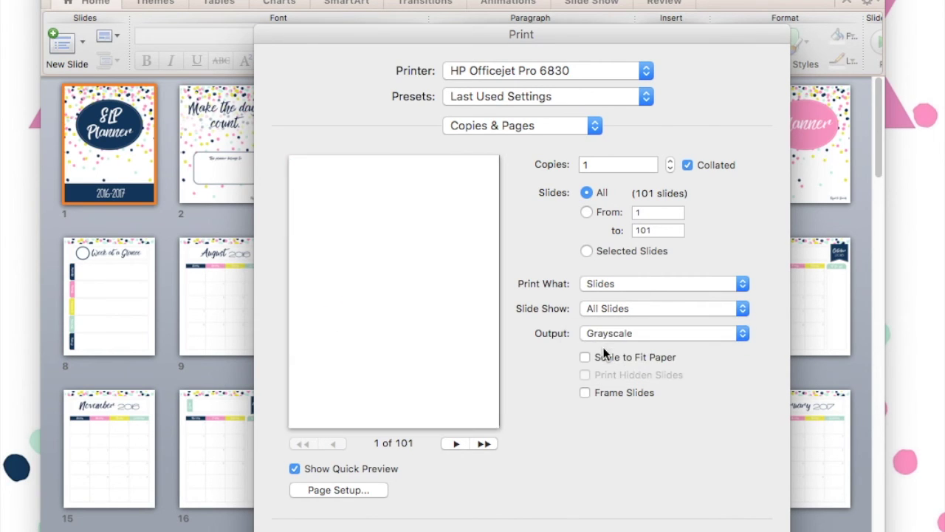
click(618, 333)
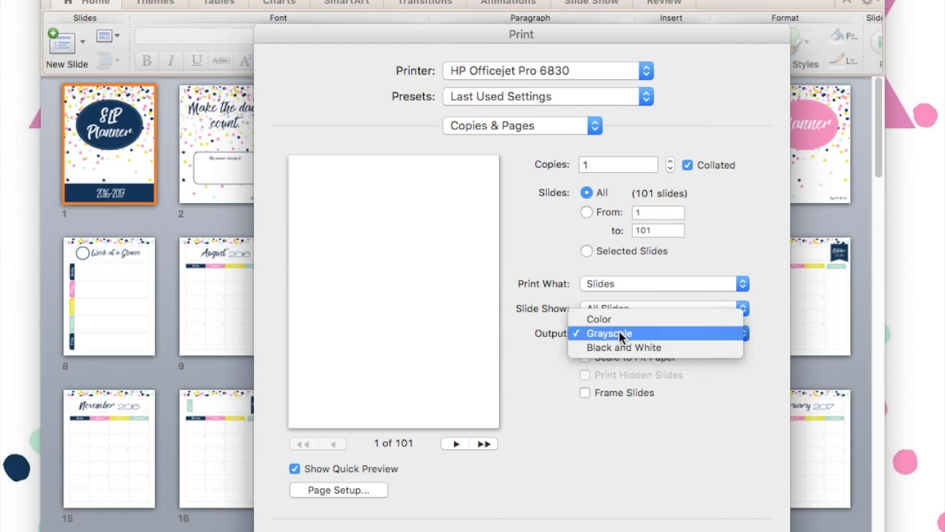
click(618, 347)
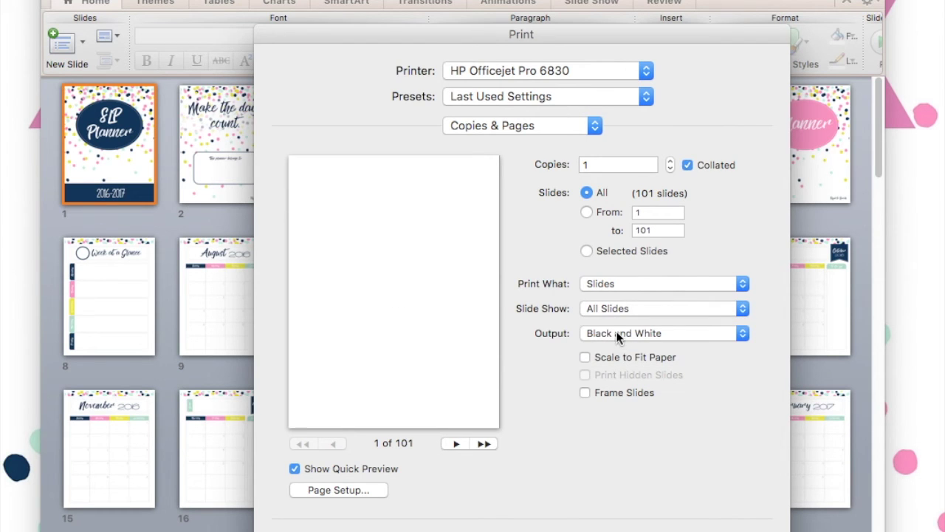
click(618, 333)
click(612, 305)
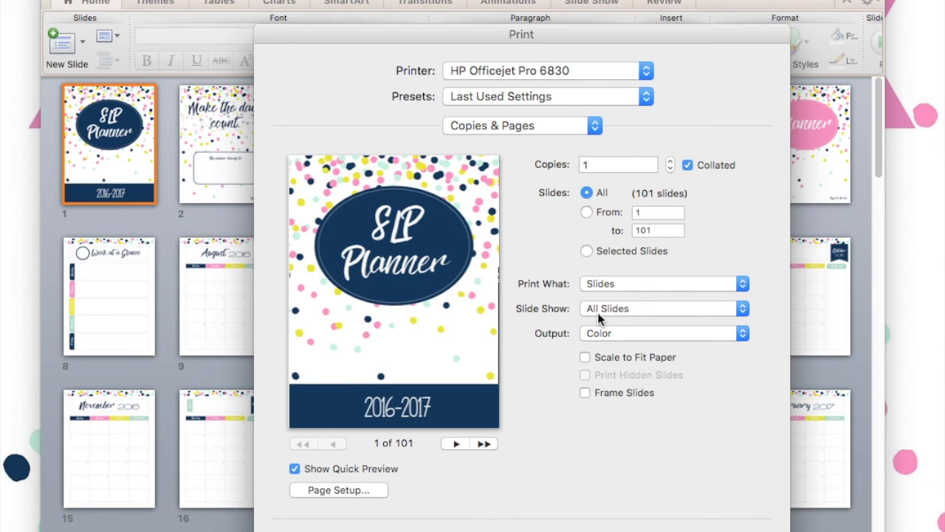
- Raise the Print dialog and advance its preview to slide 3, Calendars
drag(458, 34, 458, 6)
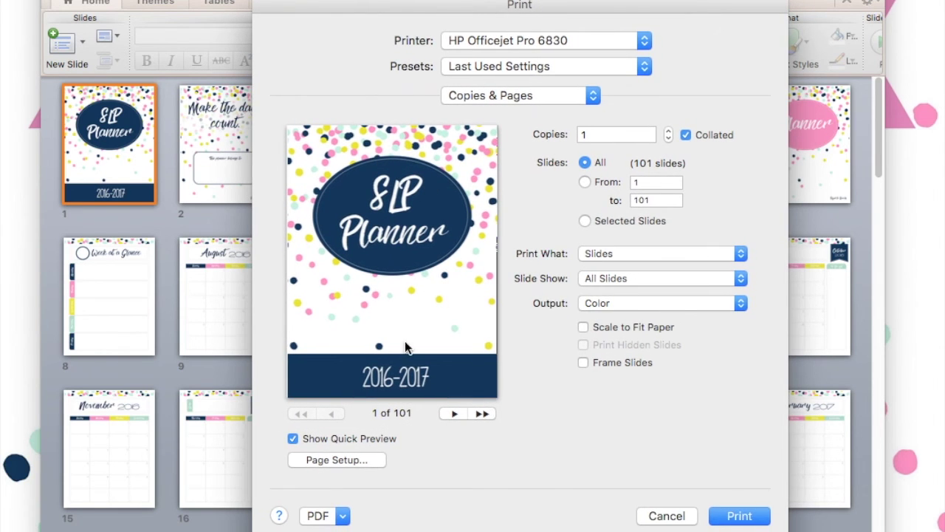
click(454, 415)
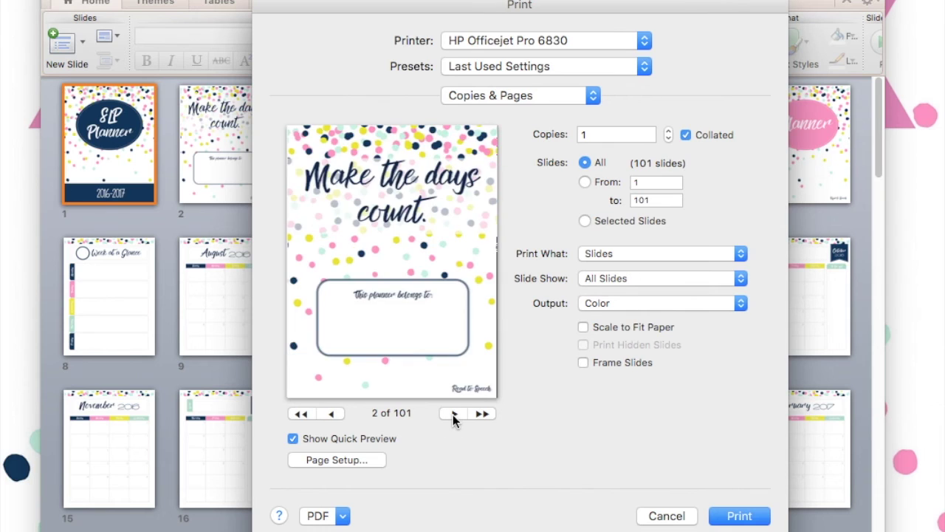
click(454, 414)
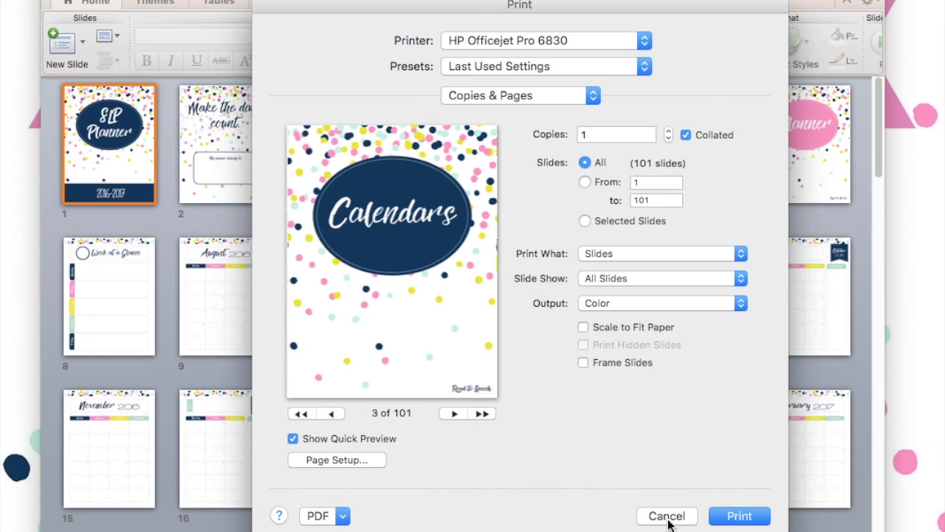
click(552, 101)
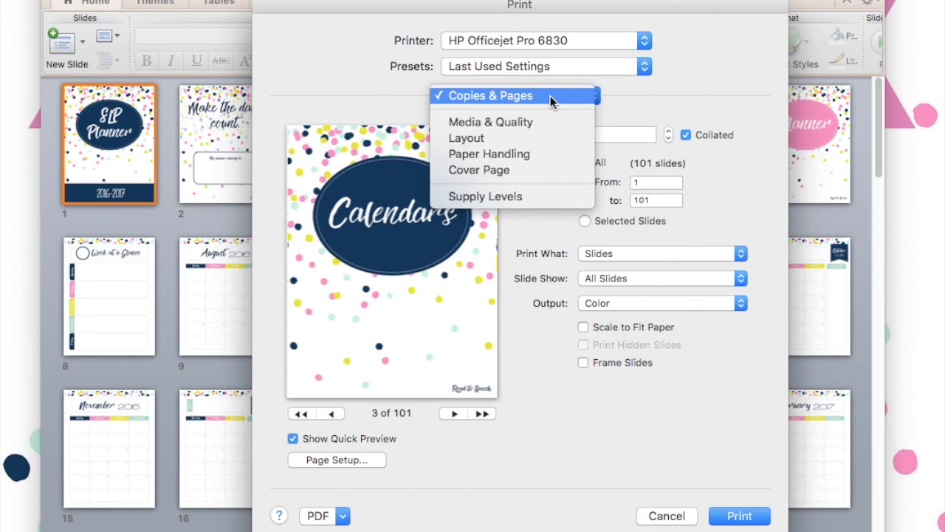
- Review Paper Handling and Media & Quality, then show the Layout page with two-sided Long-Edge binding
click(544, 153)
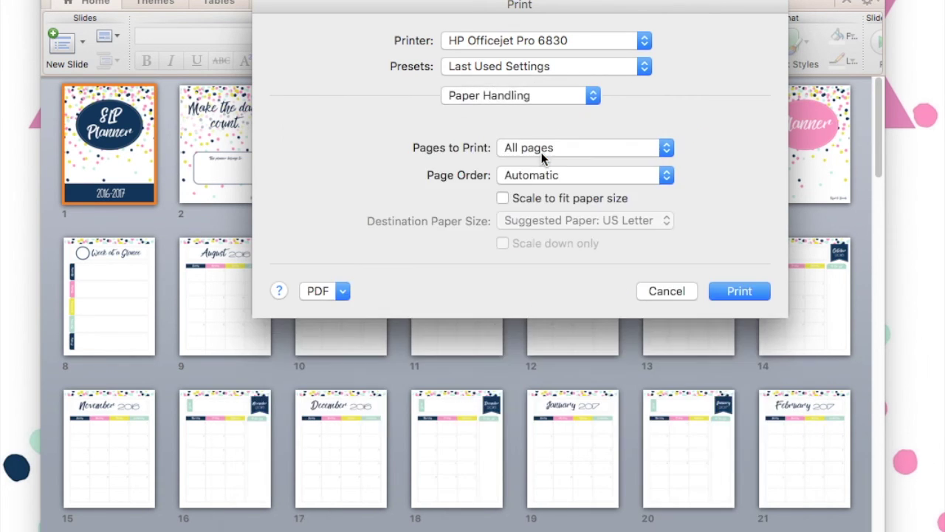
click(490, 95)
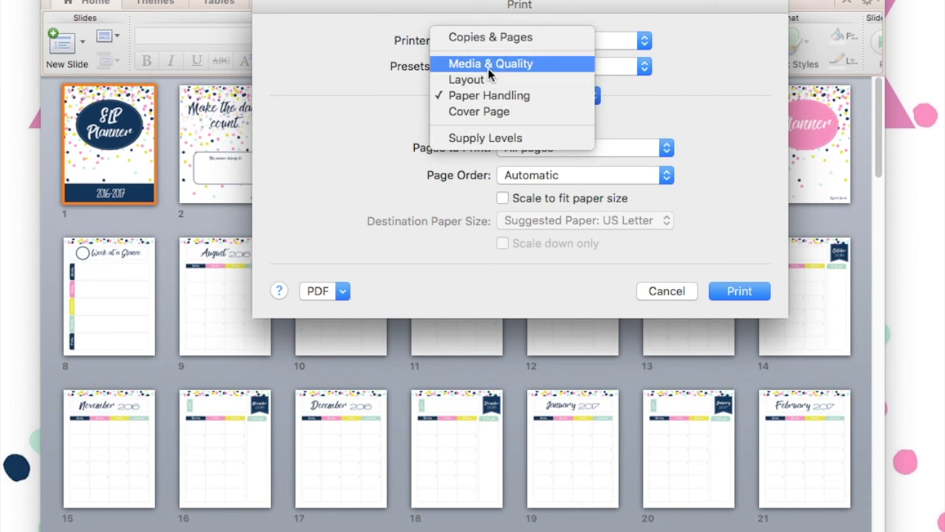
click(489, 65)
click(485, 91)
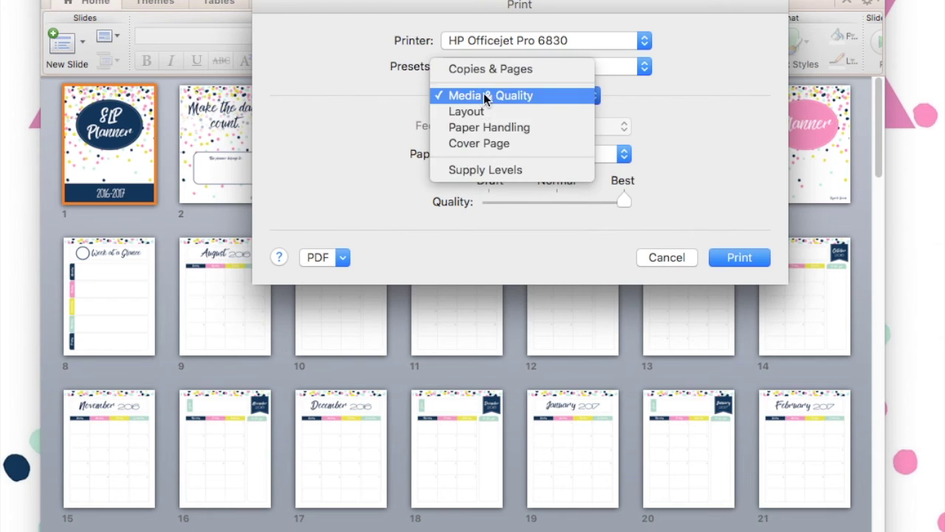
click(483, 109)
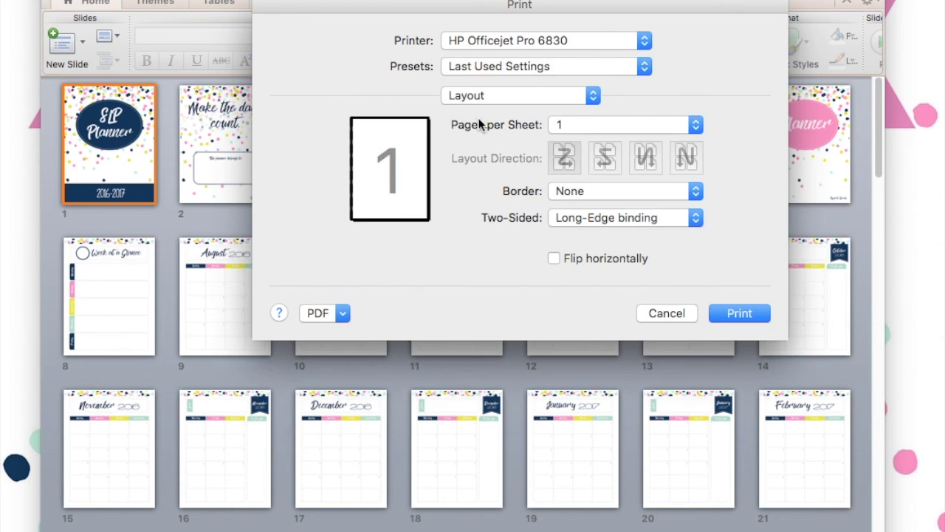
- Cancel the Print dialog without printing and jump back to the first slides
click(667, 311)
scroll(531, 227, down, 10)
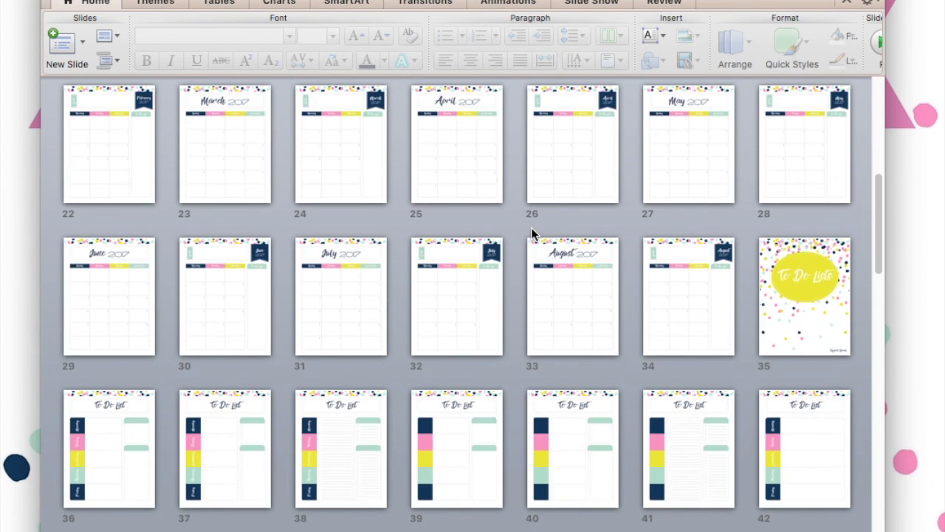
key(Home)
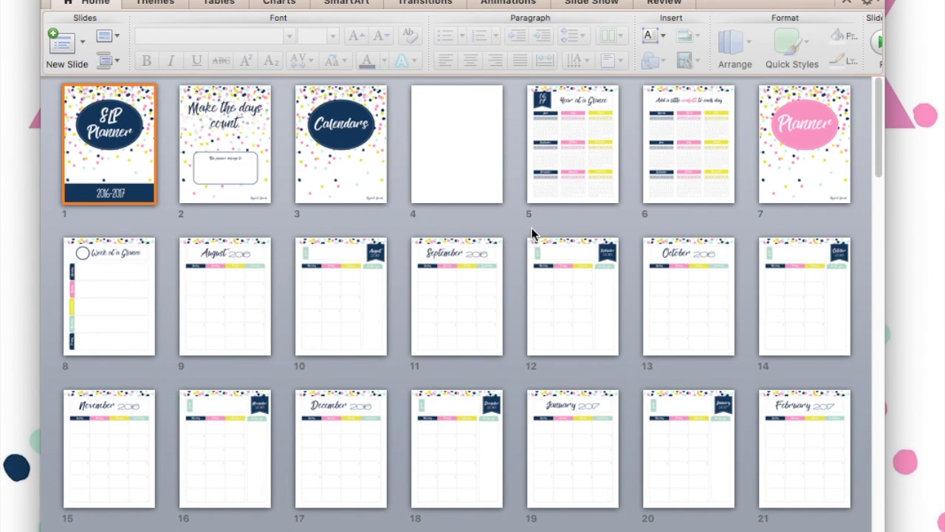
- Select slides 11 and 12, then open the Planner slide 7 for editing
click(459, 296)
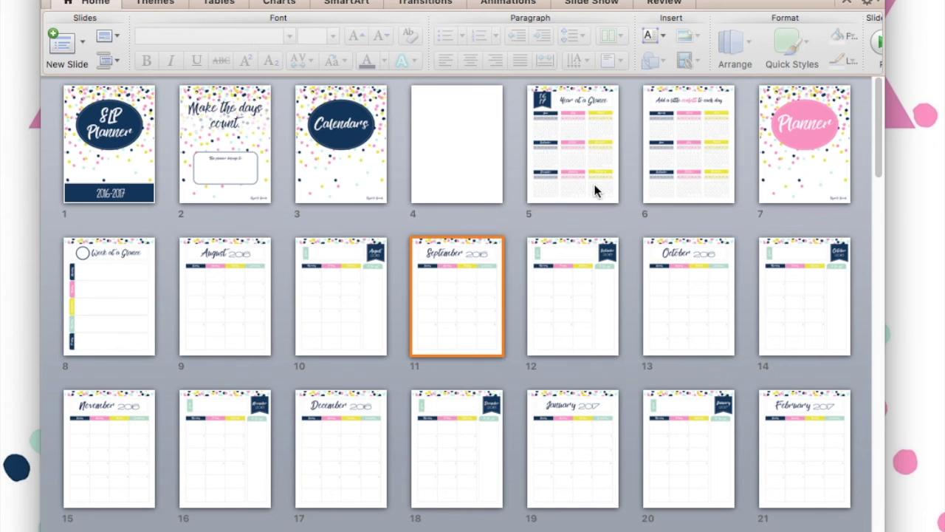
click(587, 317)
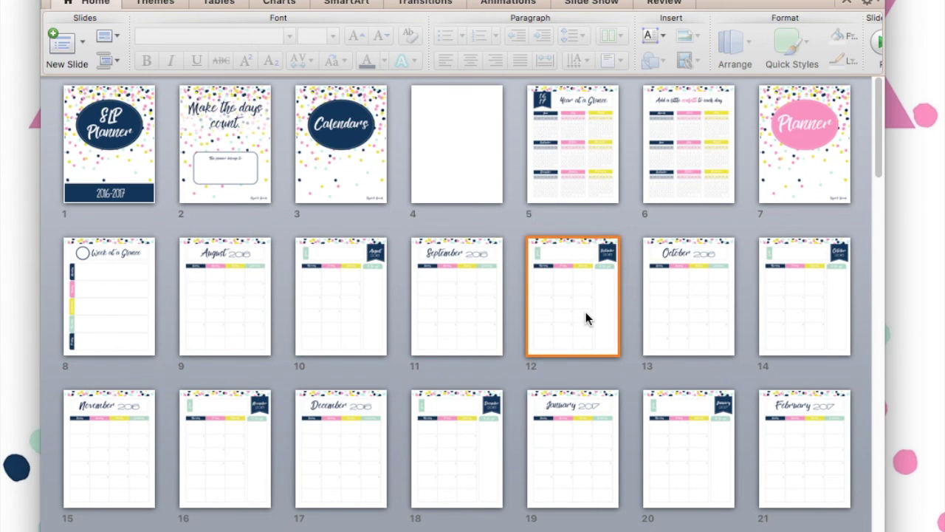
scroll(586, 318, down, 5)
scroll(670, 413, up, 5)
double_click(768, 183)
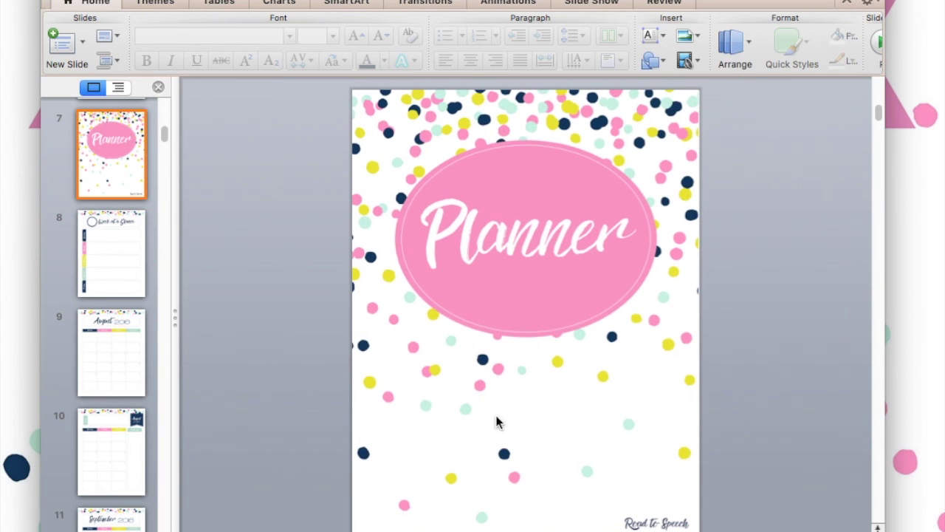
- Draw a rounded rectangle below the pink Planner oval
click(659, 59)
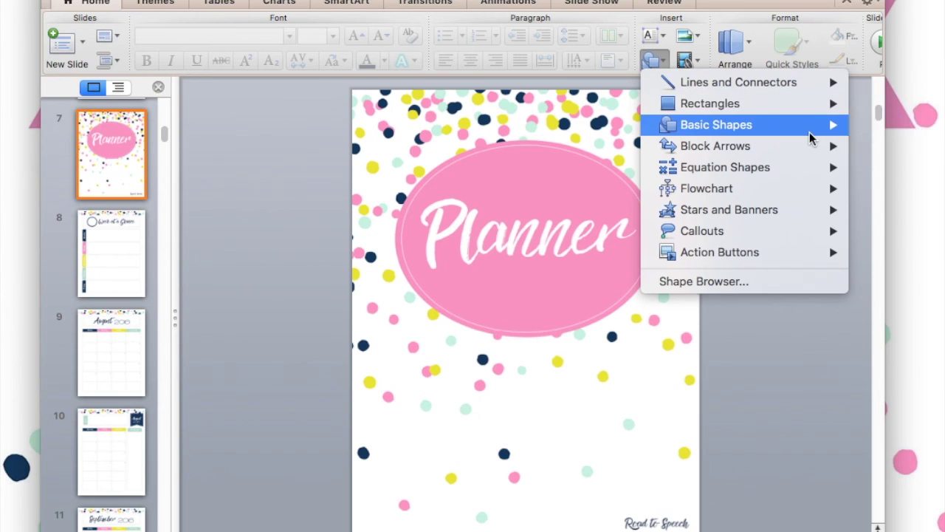
mouse_move(812, 132)
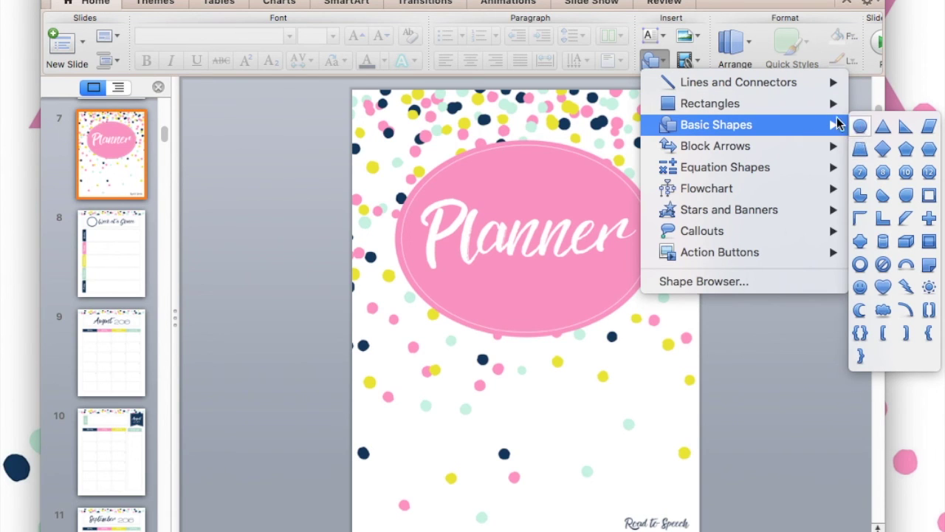
mouse_move(838, 104)
click(883, 105)
drag(417, 364, 651, 473)
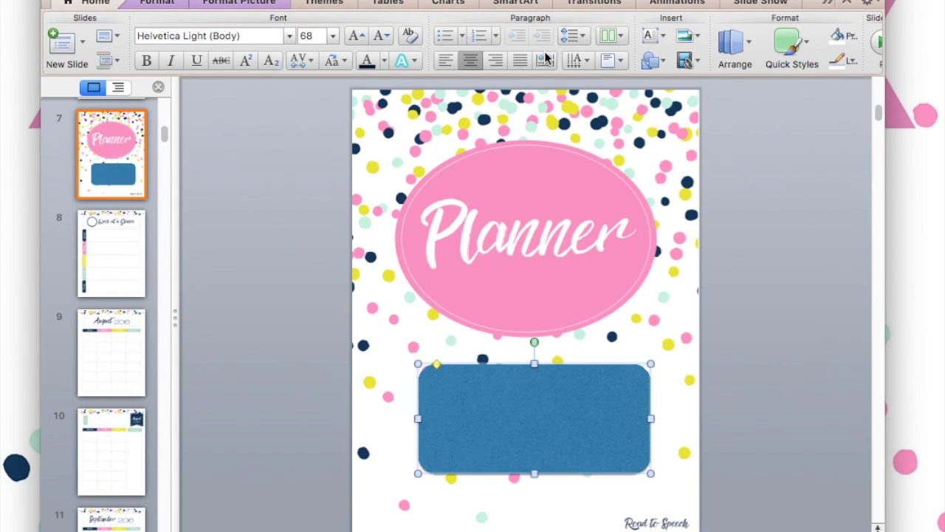
- Remove the rectangle's blue fill and give it a black outline
click(155, 4)
click(298, 42)
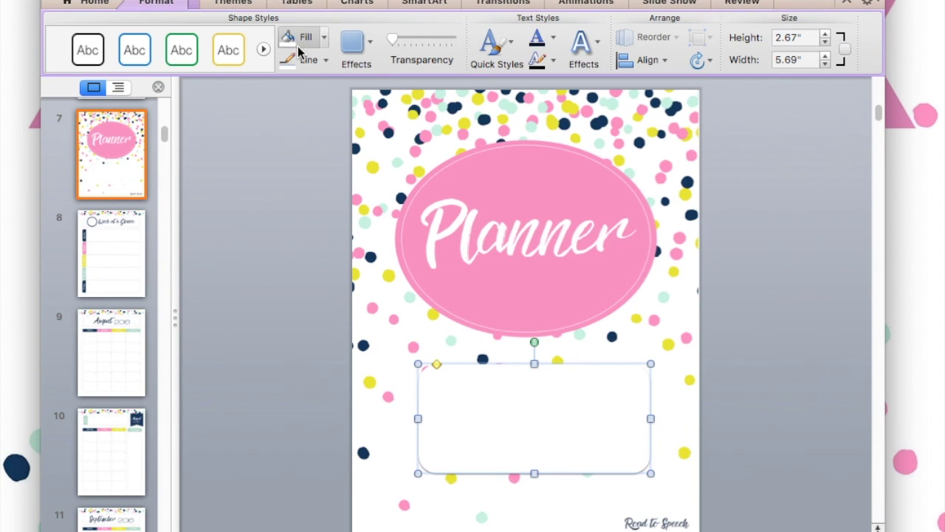
click(324, 37)
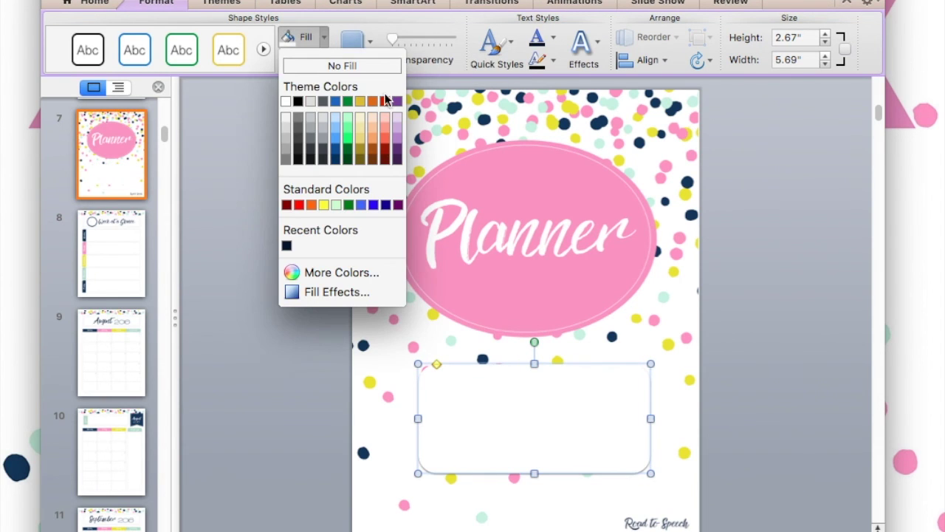
click(324, 41)
click(325, 60)
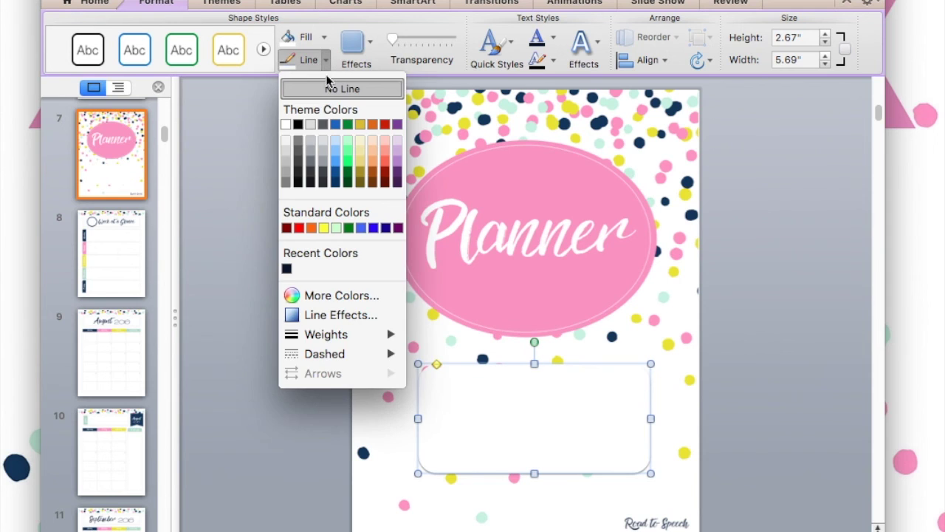
click(299, 125)
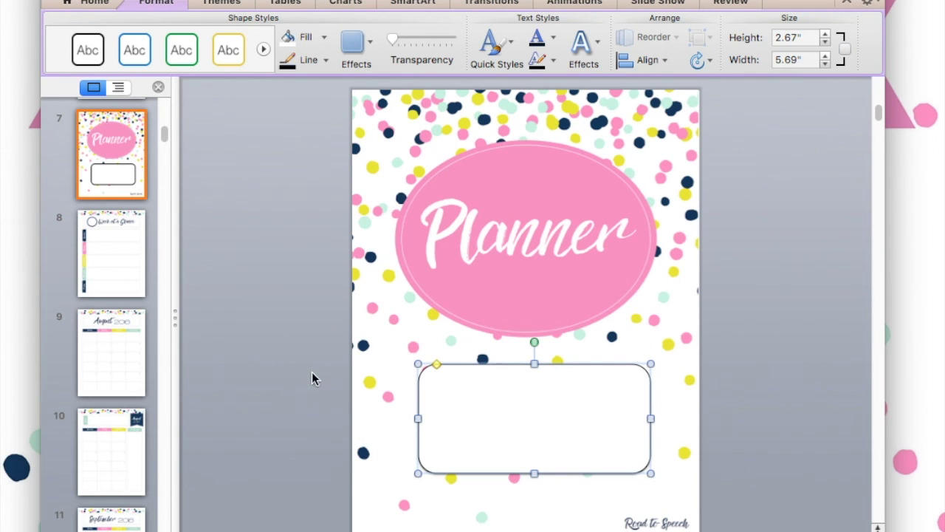
- Reselect the rounded rectangle and delete it from the slide
click(320, 409)
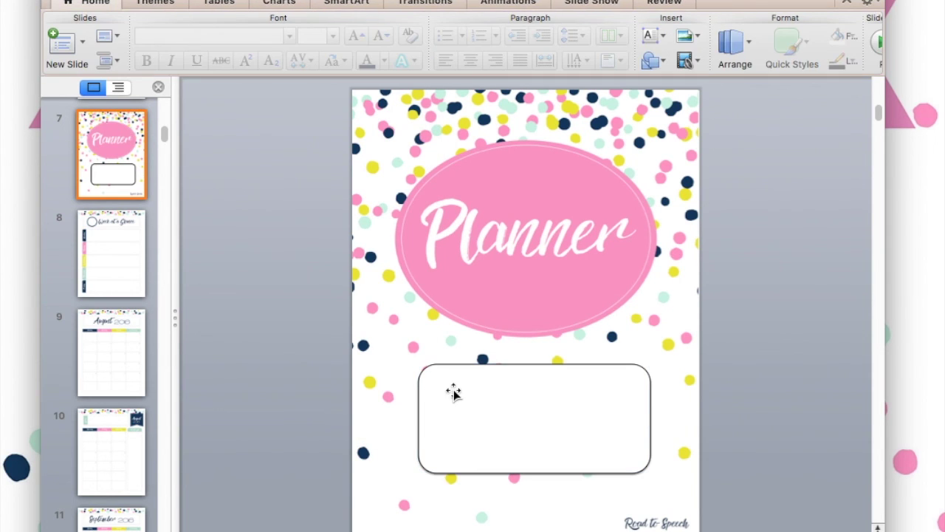
click(454, 393)
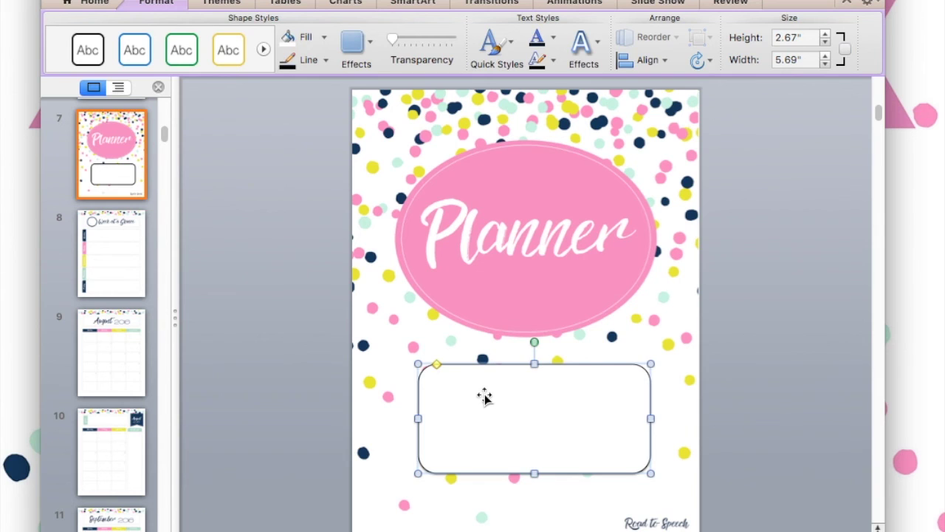
key(Delete)
- Display slide 1, the navy SLP Planner cover, in the editor
scroll(128, 210, up, 10)
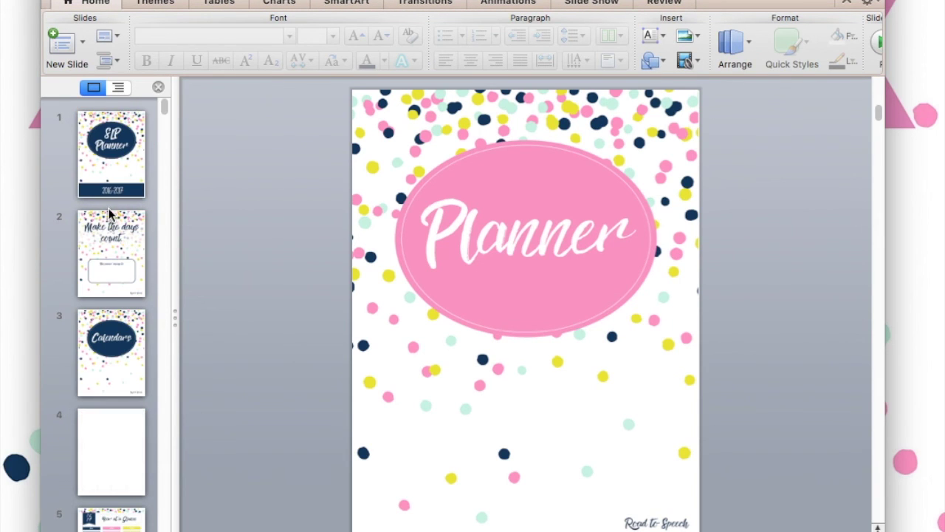
click(109, 151)
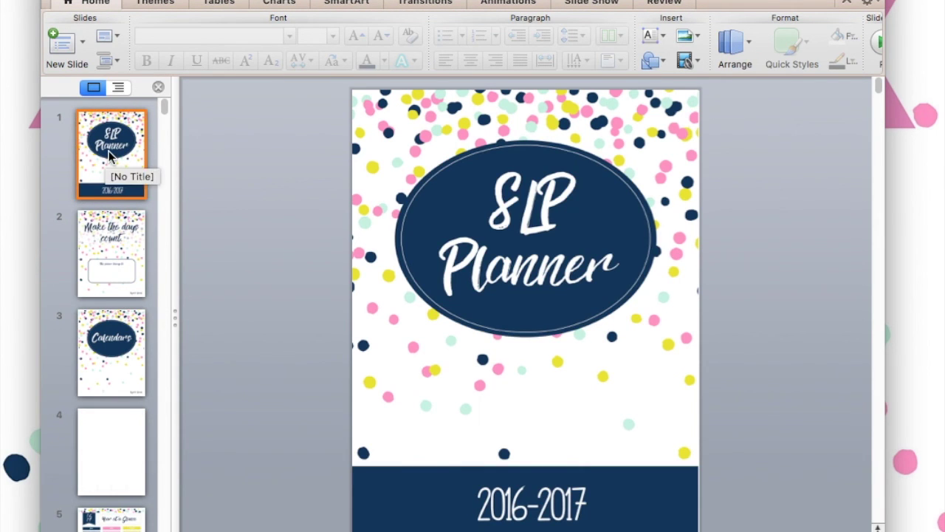